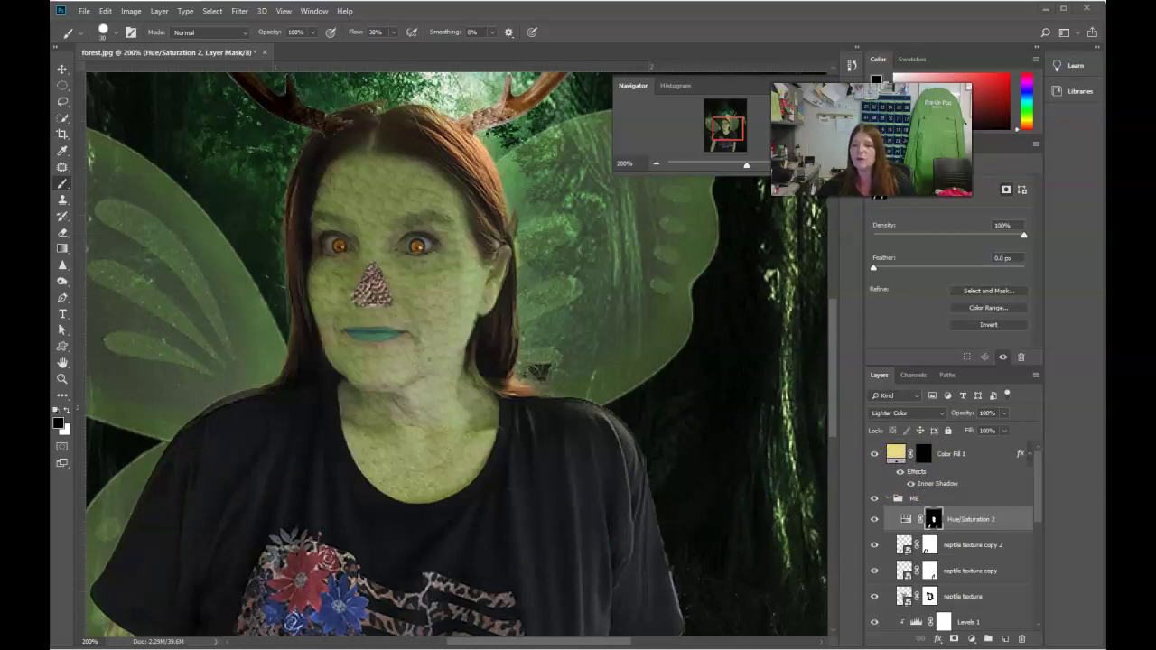
- Hide the Color Fill 1 layer so the eyes show dark brown, not orange
{"action": "left_click", "coordinate": [873, 455]}
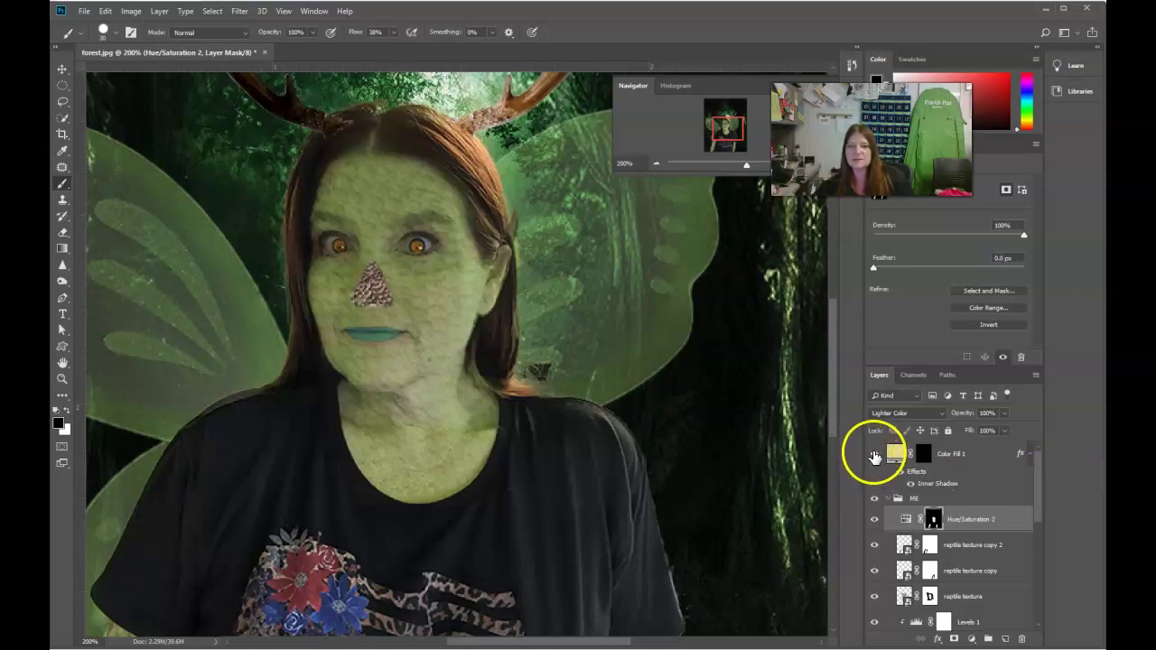
{"action": "left_click", "coordinate": [873, 455]}
{"action": "left_click_drag", "start_coordinate": [1047, 487], "coordinate": [1040, 509]}
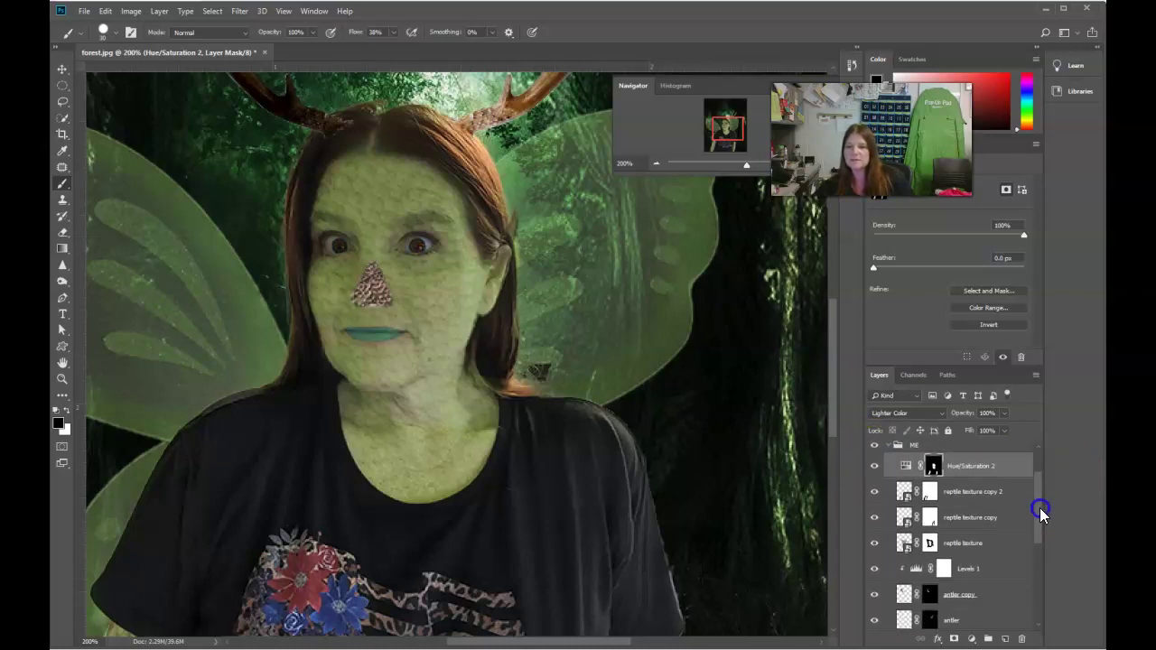
{"action": "left_click", "coordinate": [873, 463]}
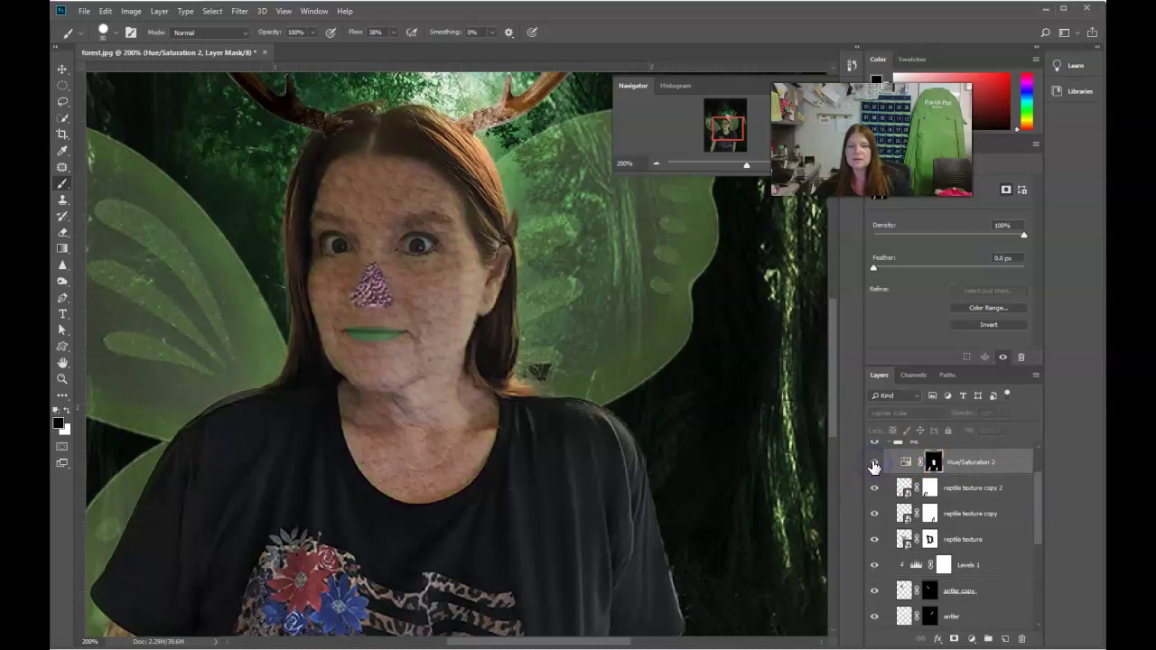
{"action": "left_click", "coordinate": [874, 464]}
{"action": "left_click", "coordinate": [873, 463]}
{"action": "left_click", "coordinate": [874, 463]}
{"action": "left_click", "coordinate": [874, 464]}
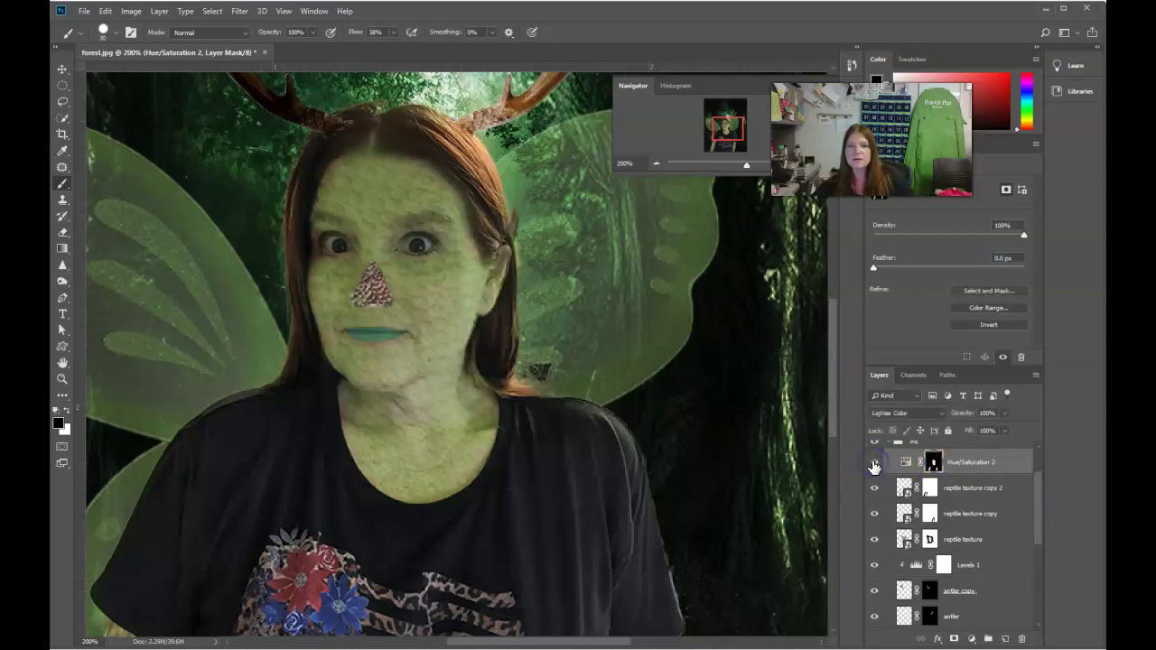
{"action": "left_click", "coordinate": [873, 463]}
{"action": "left_click", "coordinate": [873, 463]}
{"action": "left_click", "coordinate": [874, 464]}
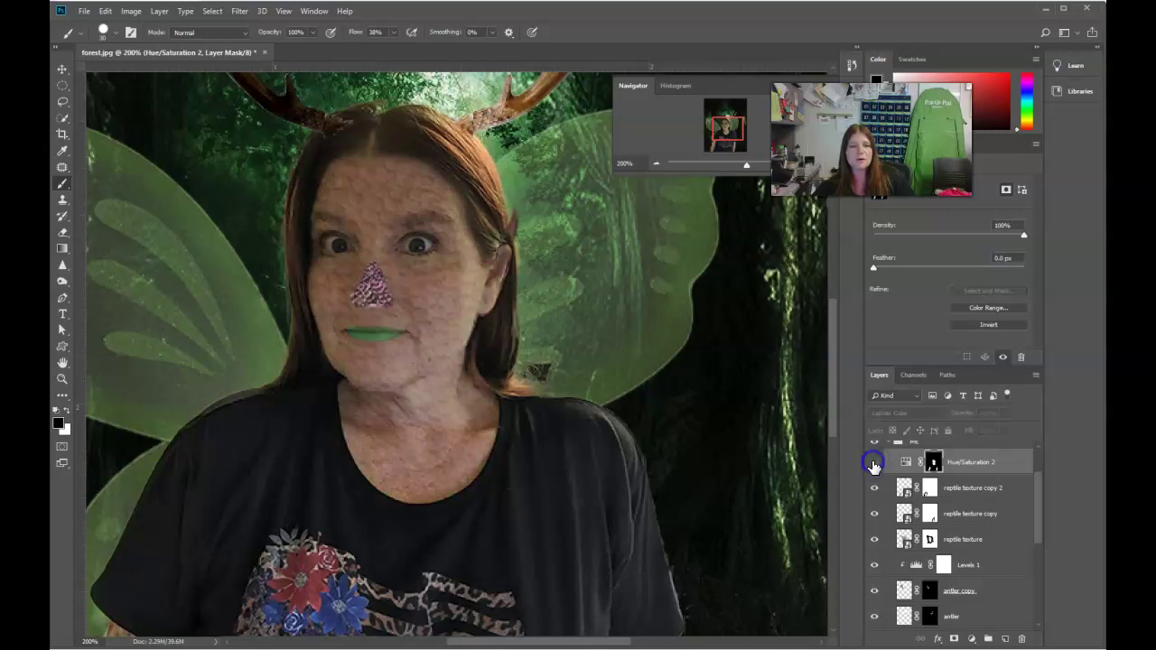
{"action": "left_click", "coordinate": [874, 464]}
{"action": "left_click", "coordinate": [873, 463]}
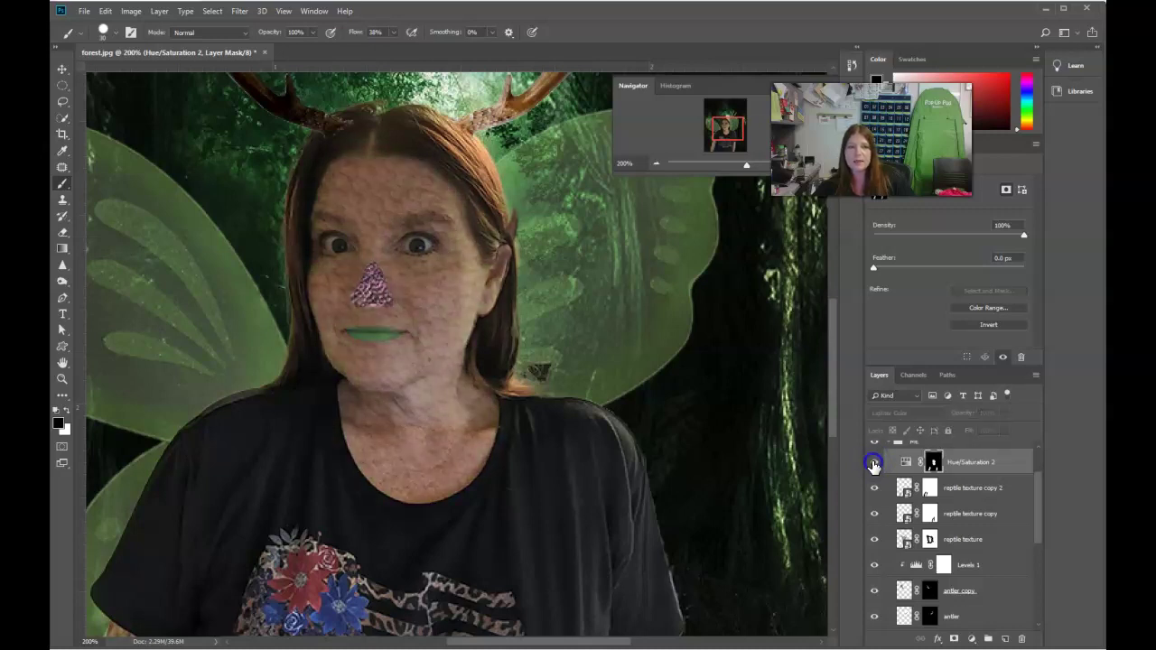
{"action": "left_click", "coordinate": [874, 463]}
{"action": "left_click", "coordinate": [874, 464]}
{"action": "left_click", "coordinate": [873, 464]}
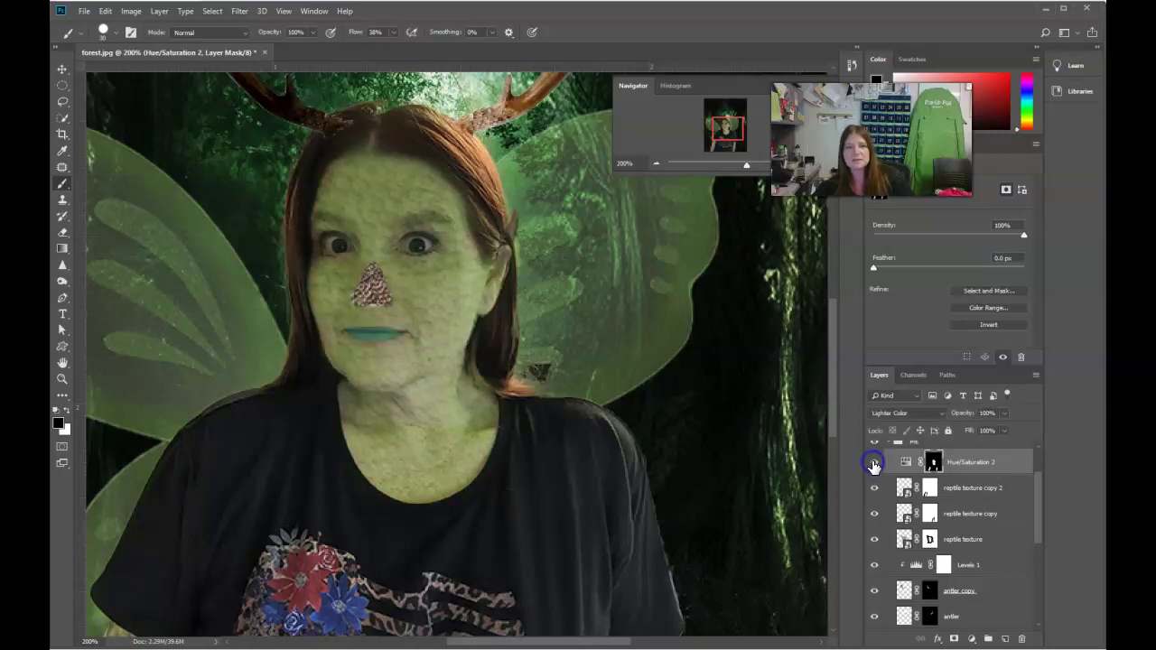
{"action": "left_click", "coordinate": [873, 463]}
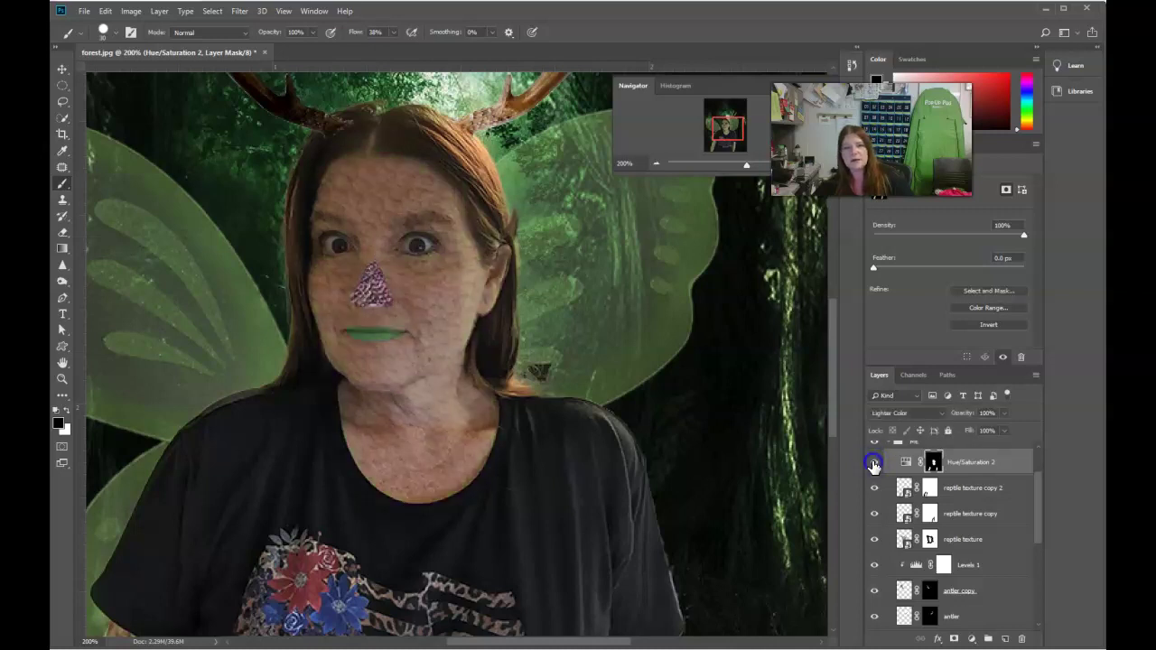
{"action": "left_click", "coordinate": [874, 464]}
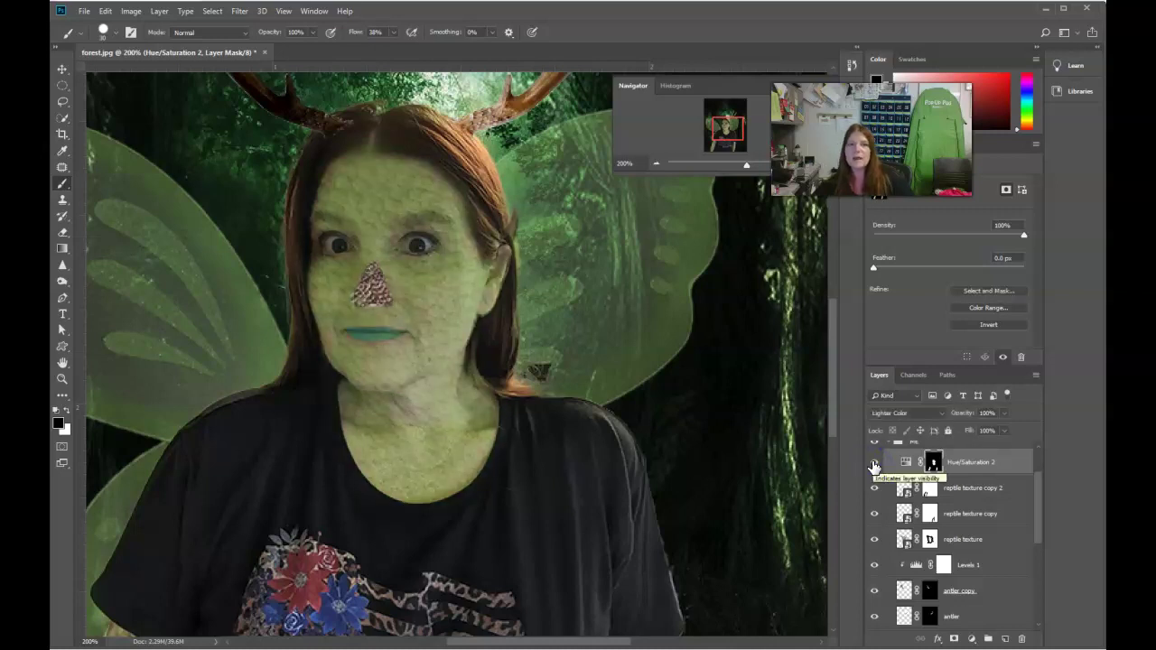
{"action": "left_click", "coordinate": [874, 463]}
{"action": "left_click", "coordinate": [874, 464]}
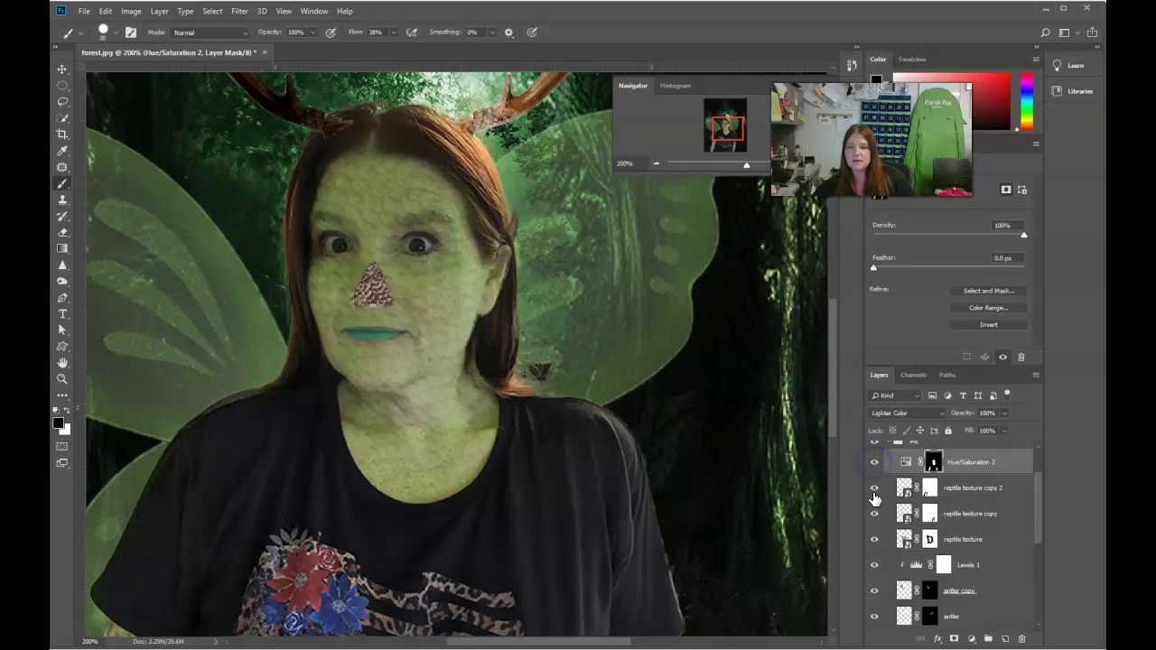
- Toggle the reptile texture copy 2 layer off and on to compare the arm texture
{"action": "left_click_drag", "start_coordinate": [834, 356], "coordinate": [840, 376]}
{"action": "left_click", "coordinate": [874, 489]}
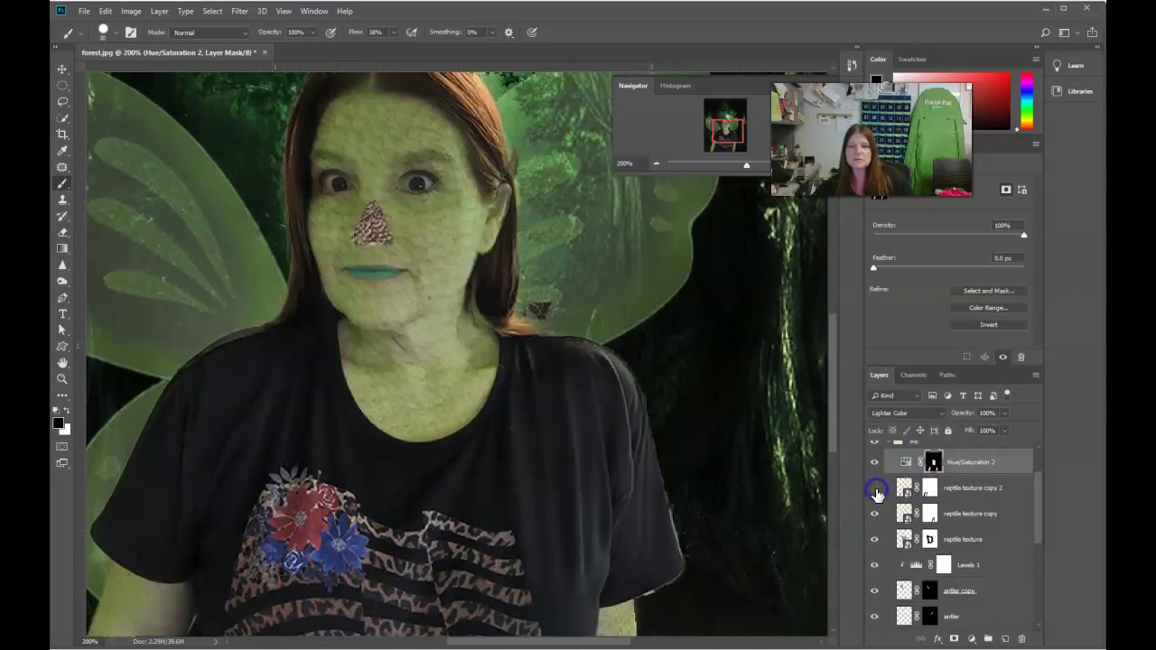
{"action": "left_click", "coordinate": [875, 488]}
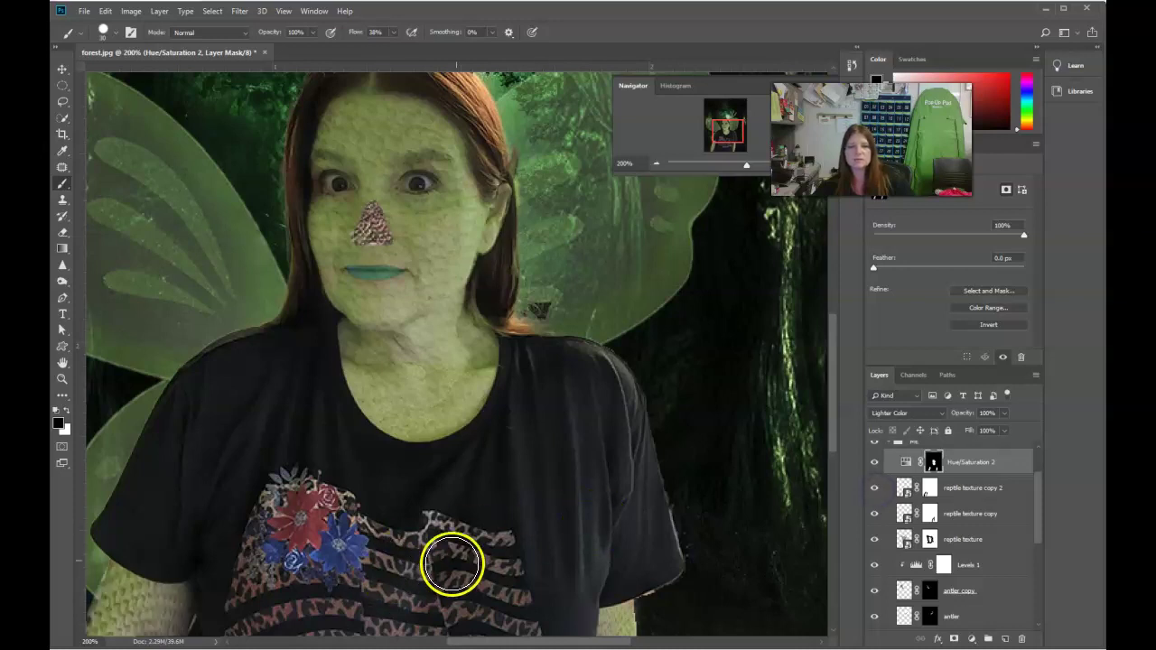
{"action": "scroll", "coordinate": [452, 562], "scroll_direction": "down", "scroll_amount": 3}
{"action": "left_click_drag", "start_coordinate": [517, 643], "coordinate": [474, 644]}
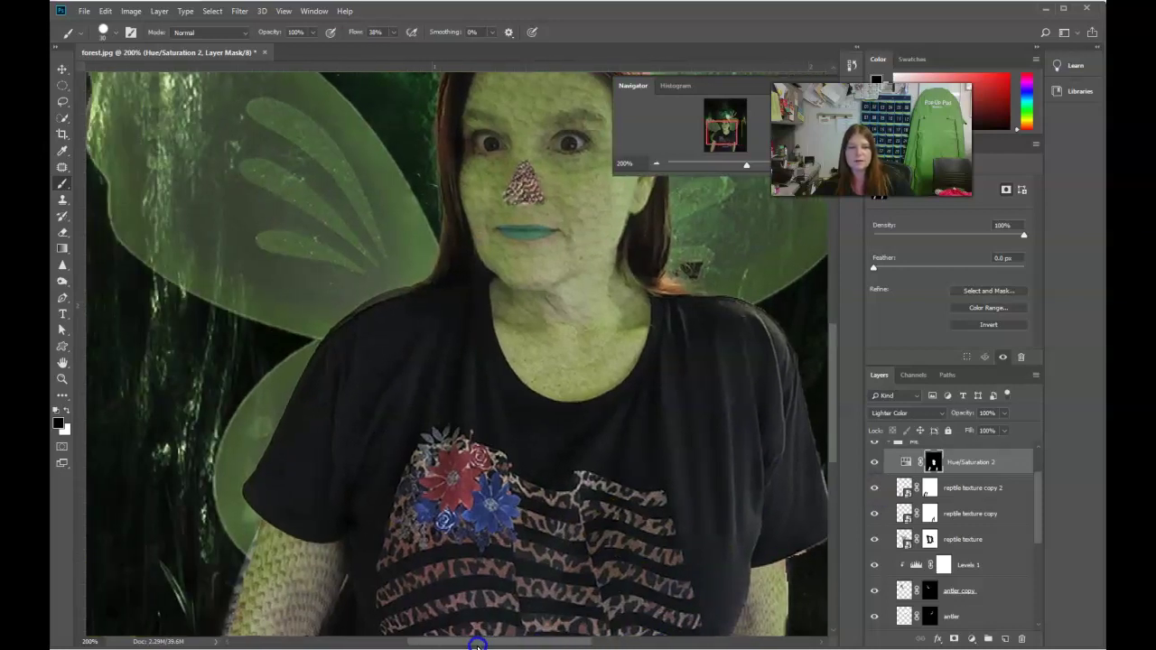
{"action": "scroll", "coordinate": [444, 606], "scroll_direction": "down", "scroll_amount": 8}
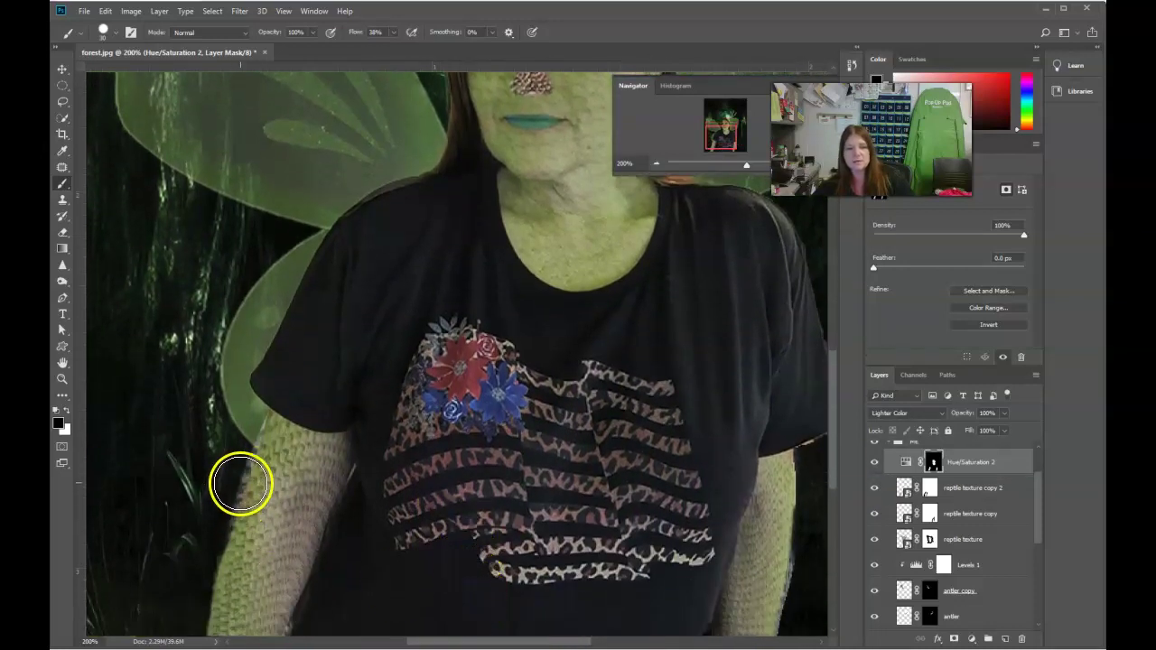
{"action": "left_click", "coordinate": [876, 490]}
{"action": "left_click", "coordinate": [874, 489]}
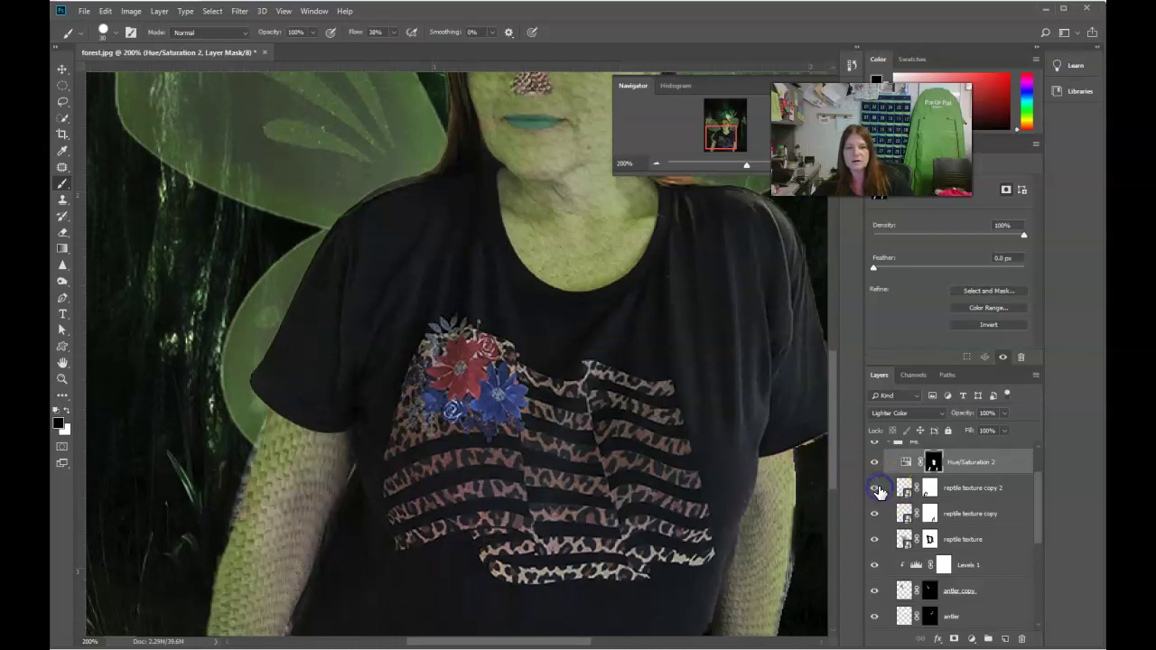
- Paint reptile texture copy 2's mask to restore scales along the left and right arm edges
{"action": "left_click", "coordinate": [930, 489]}
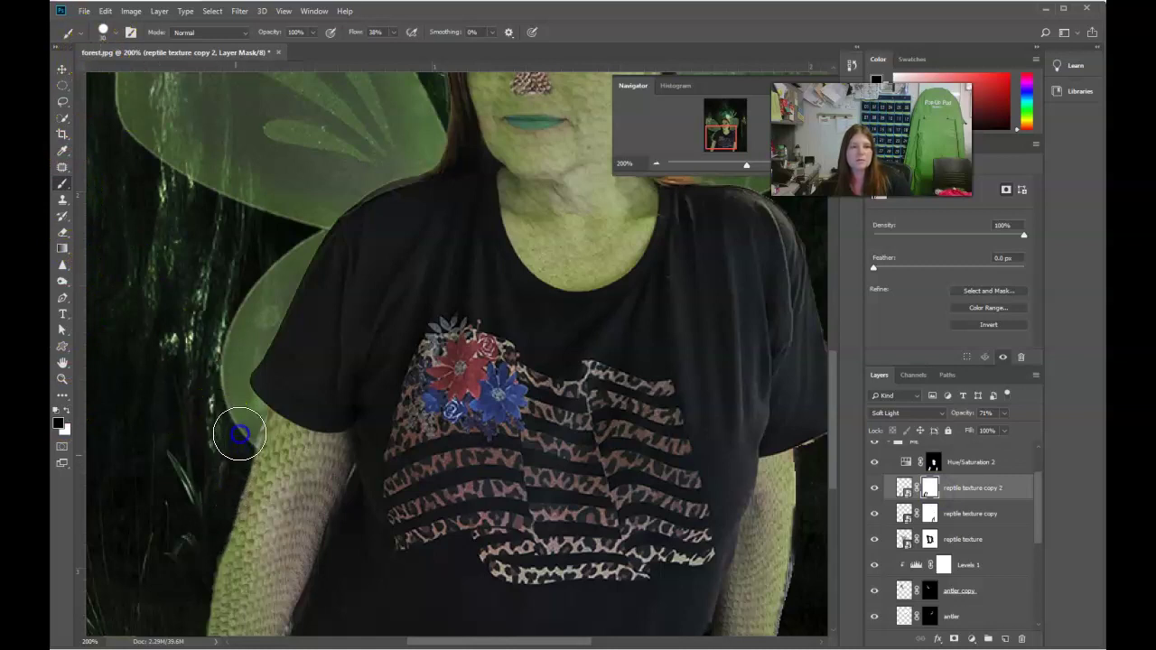
{"action": "mouse_move", "coordinate": [361, 569]}
{"action": "left_mouse_down"}
{"action": "mouse_move", "coordinate": [382, 483]}
{"action": "mouse_move", "coordinate": [328, 593]}
{"action": "mouse_move", "coordinate": [350, 545]}
{"action": "mouse_move", "coordinate": [201, 537]}
{"action": "mouse_move", "coordinate": [186, 584]}
{"action": "left_mouse_up"}
{"action": "left_click", "coordinate": [809, 492]}
{"action": "left_click", "coordinate": [874, 489]}
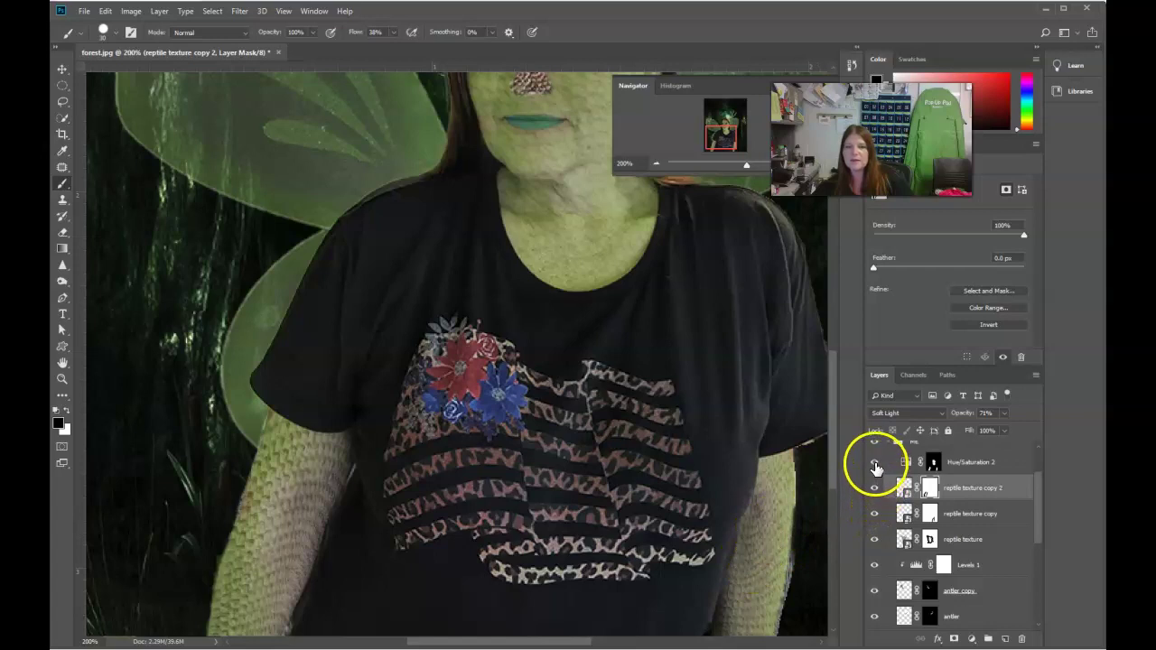
- Compare reptile texture copy on and off at the arm edges and target its layer mask
{"action": "left_click", "coordinate": [875, 519]}
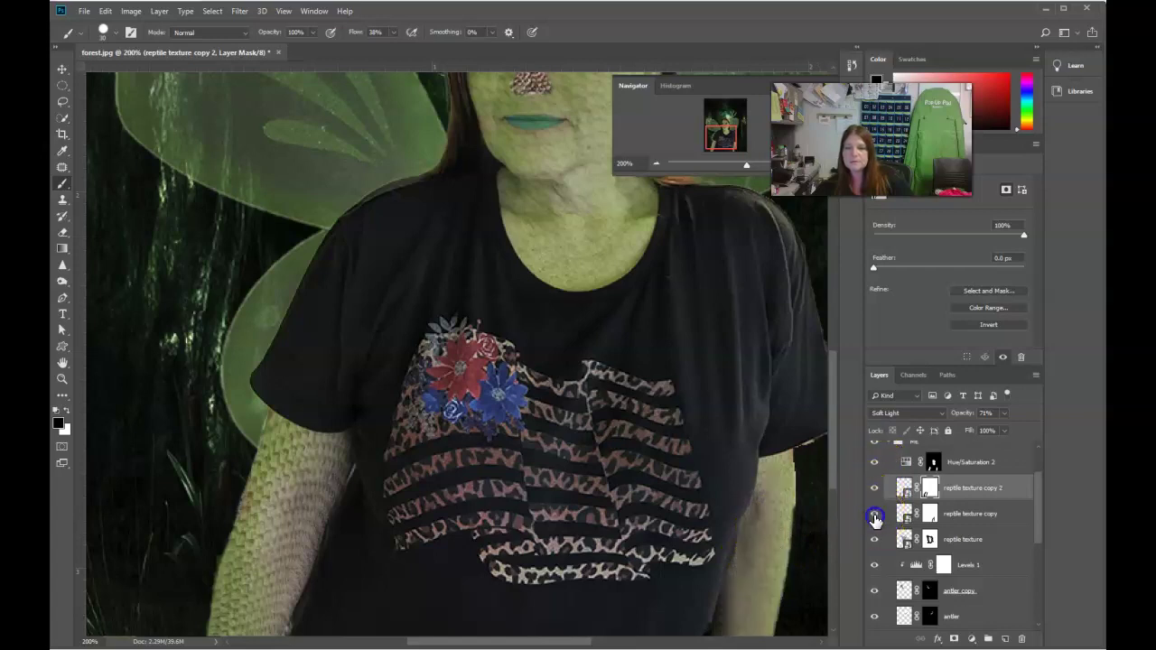
{"action": "left_click", "coordinate": [875, 518]}
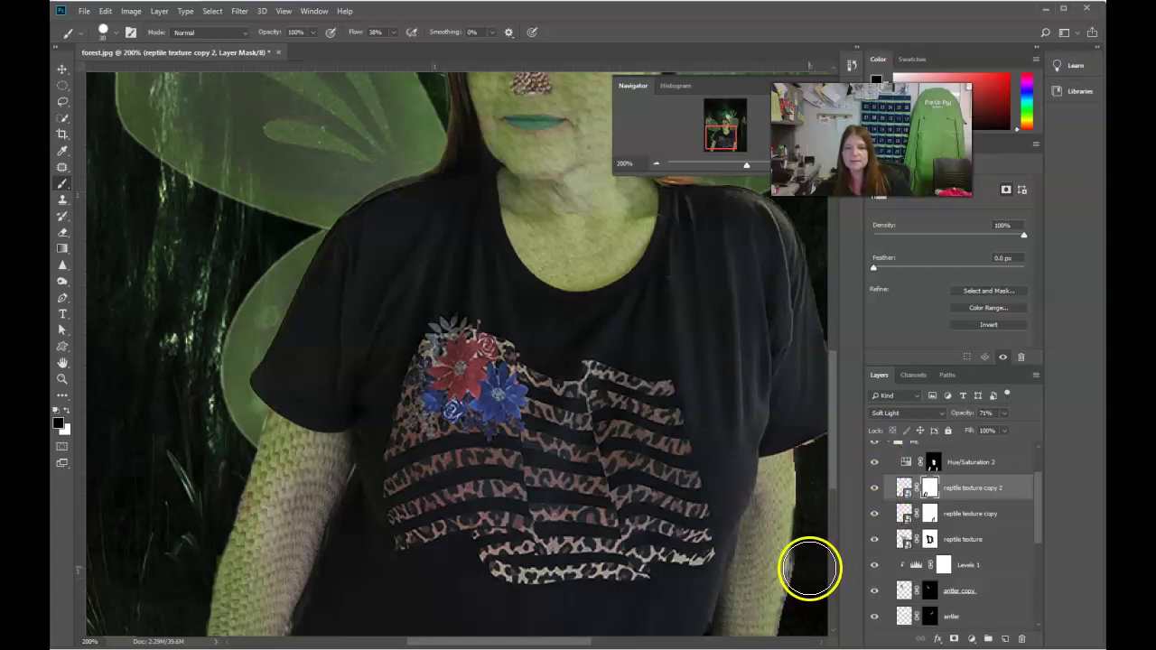
{"action": "left_click", "coordinate": [875, 516]}
{"action": "left_click", "coordinate": [930, 511]}
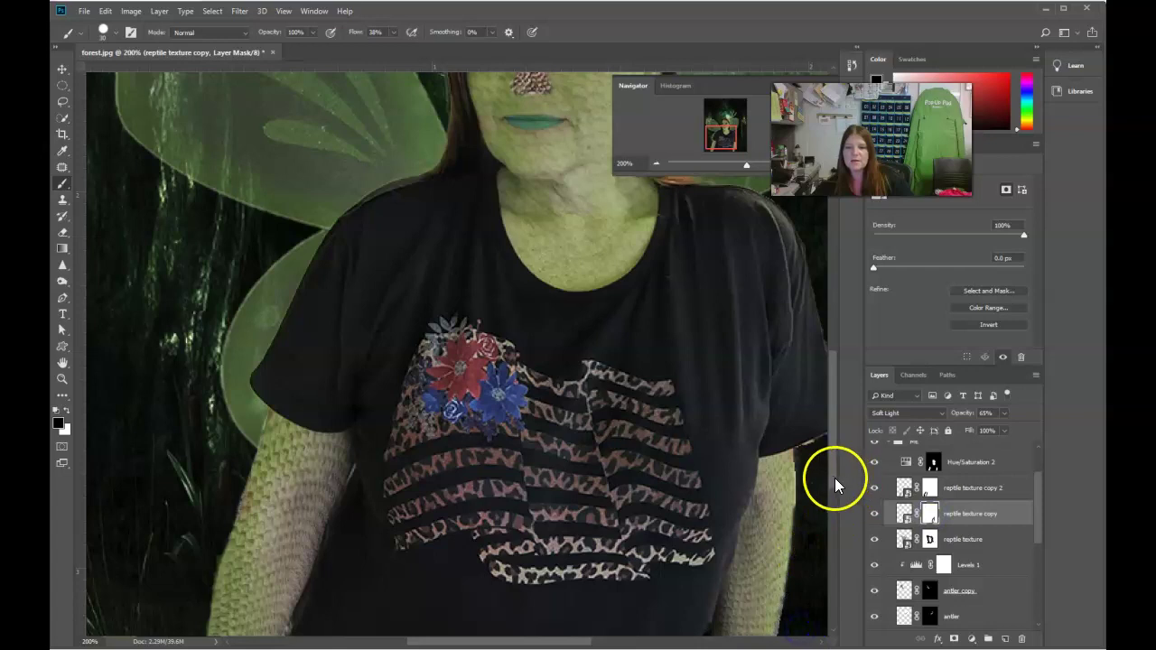
{"action": "left_click_drag", "start_coordinate": [836, 478], "coordinate": [836, 520]}
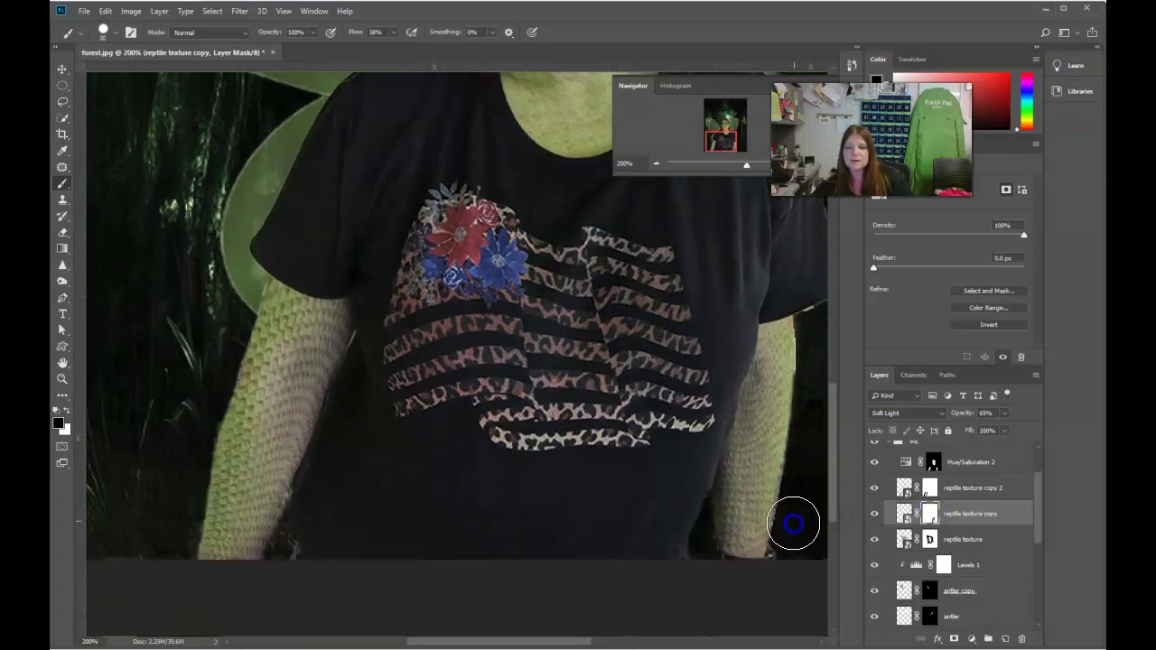
{"action": "left_click", "coordinate": [872, 542]}
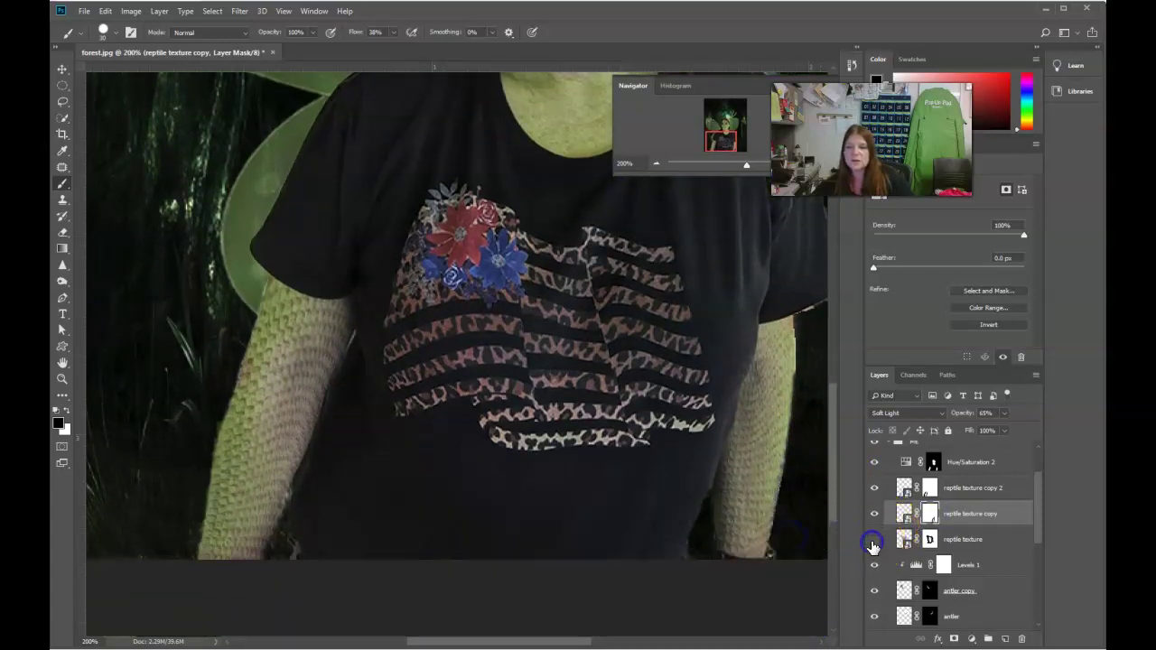
{"action": "left_click_drag", "start_coordinate": [843, 530], "coordinate": [845, 433]}
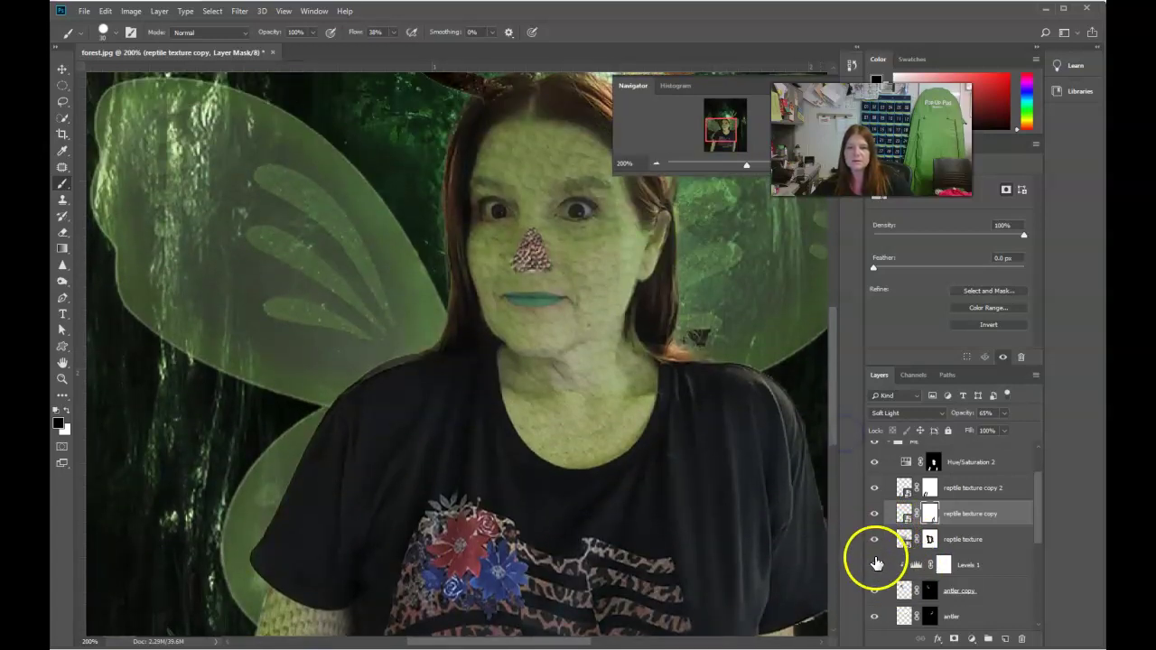
- Check the base reptile texture and compare the antler with and without its darkening
{"action": "left_click", "coordinate": [875, 542]}
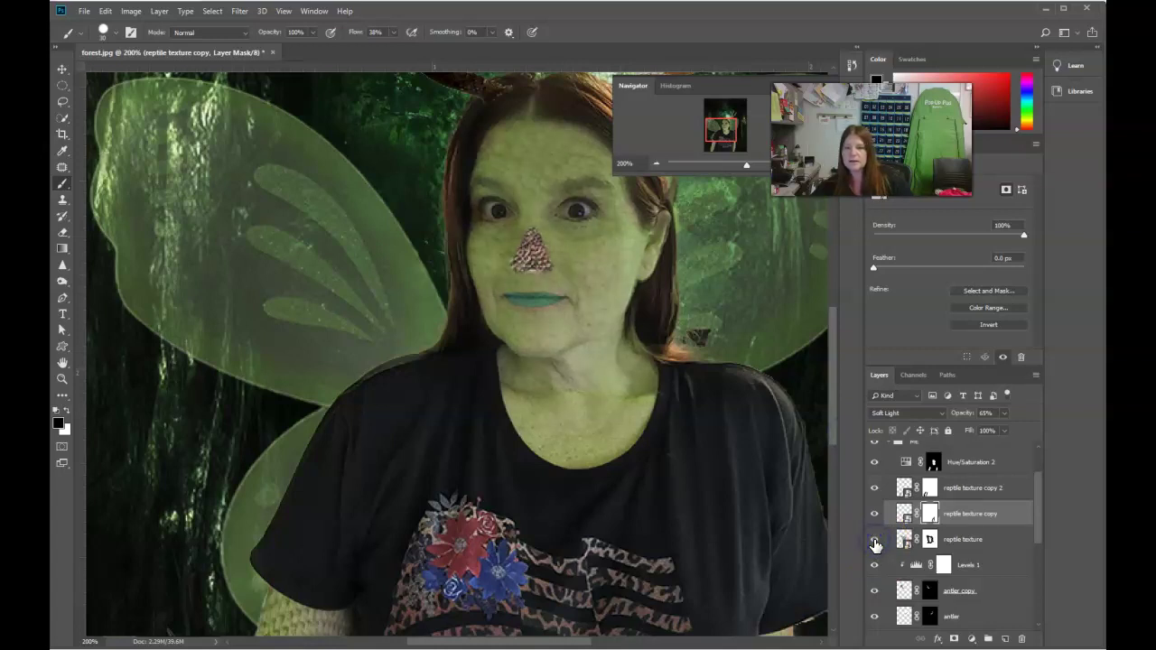
{"action": "left_click", "coordinate": [876, 567]}
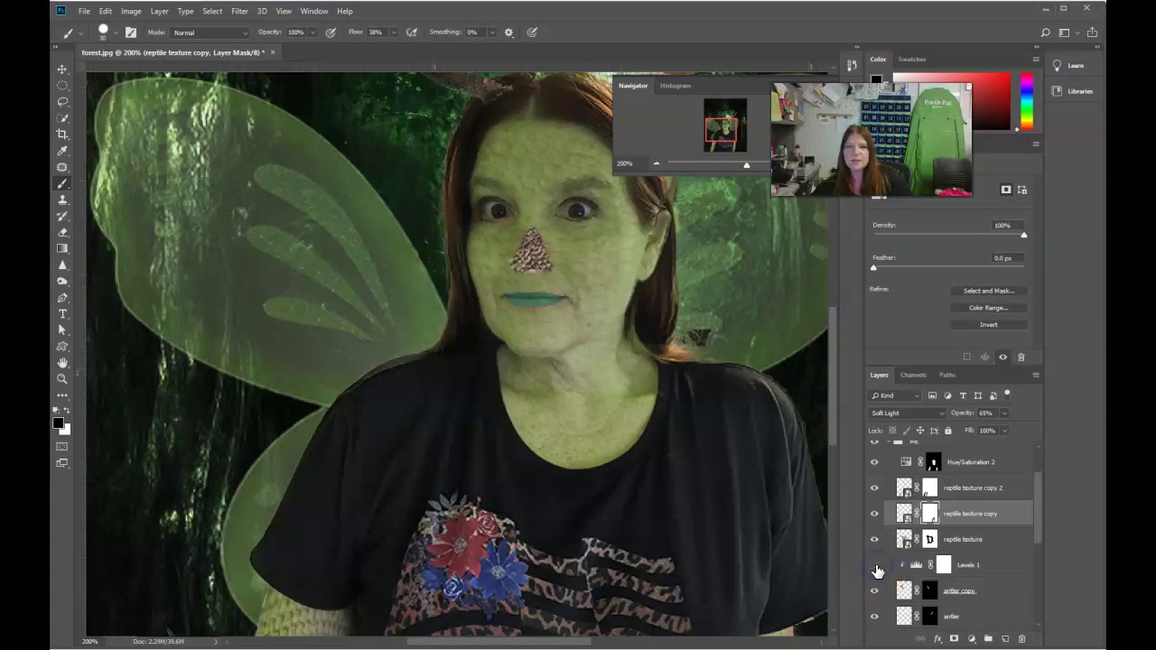
{"action": "left_click", "coordinate": [875, 566]}
{"action": "scroll", "coordinate": [764, 504], "scroll_direction": "up", "scroll_amount": 3}
{"action": "scroll", "coordinate": [763, 504], "scroll_direction": "up", "scroll_amount": 5}
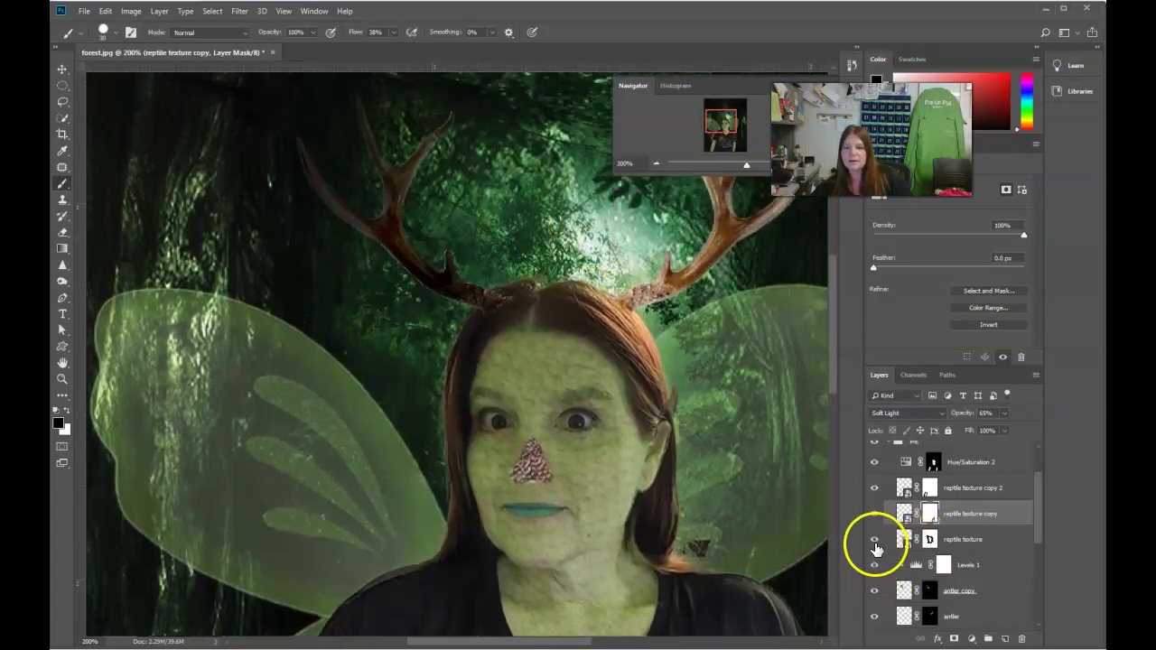
{"action": "left_click", "coordinate": [876, 566]}
{"action": "left_click", "coordinate": [876, 566]}
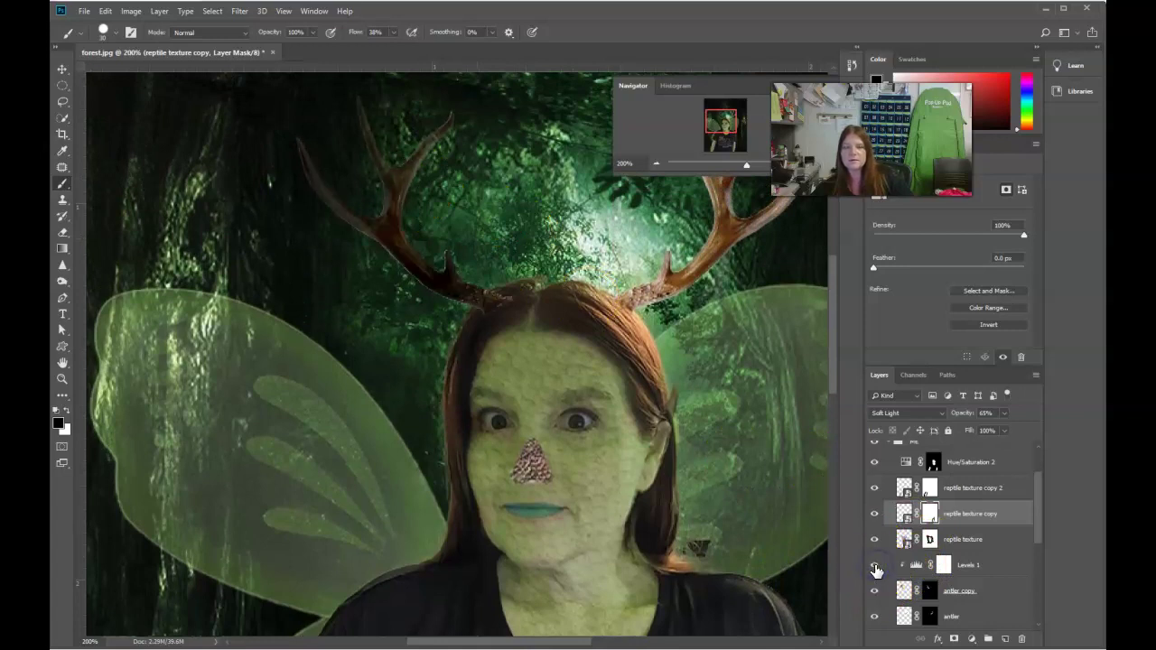
{"action": "scroll", "coordinate": [876, 569], "scroll_direction": "down", "scroll_amount": 2}
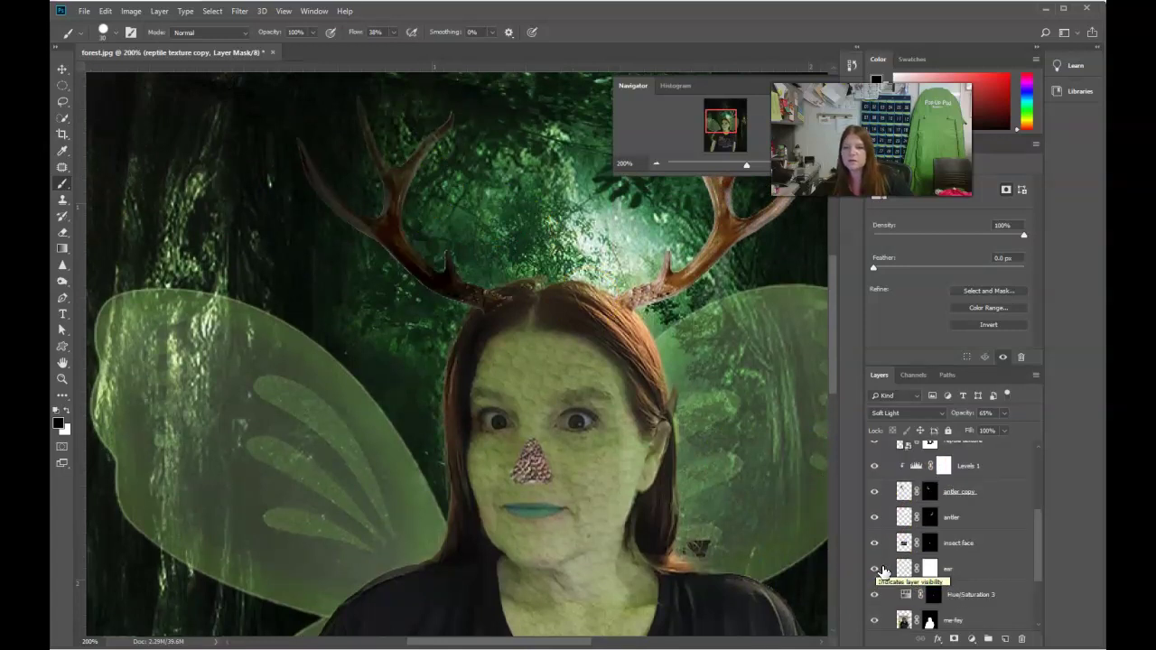
- Hide and reshow the antler copy and antler layers to check both antlers
{"action": "left_click", "coordinate": [874, 492]}
{"action": "left_click", "coordinate": [875, 492]}
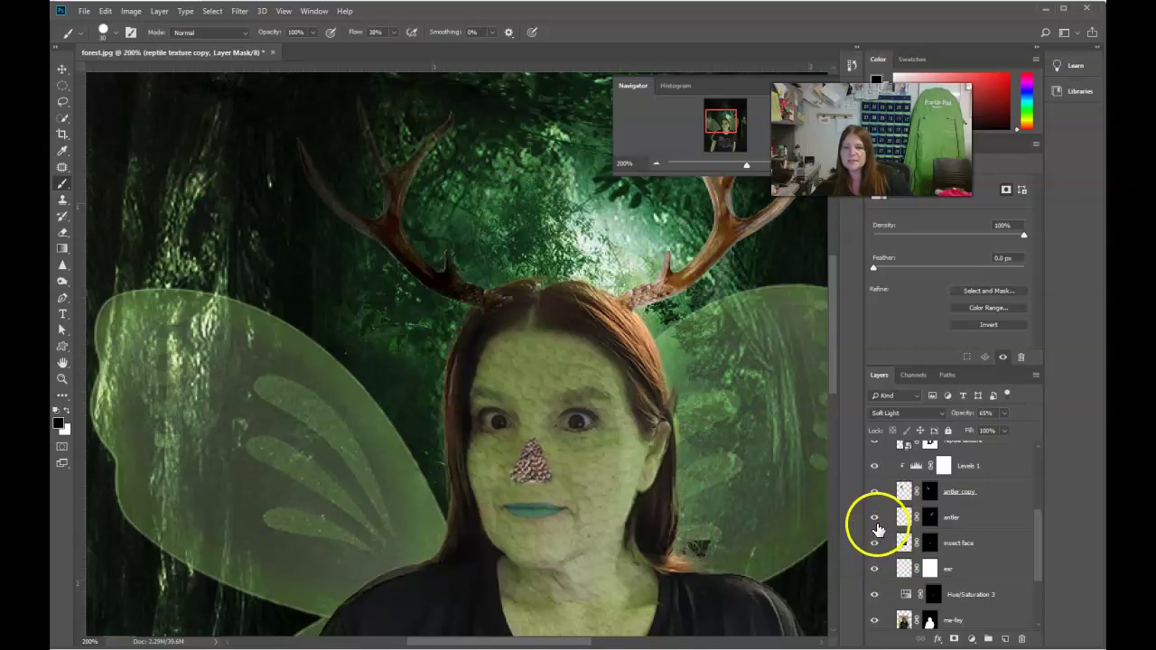
{"action": "left_click", "coordinate": [874, 516]}
{"action": "left_click", "coordinate": [874, 516]}
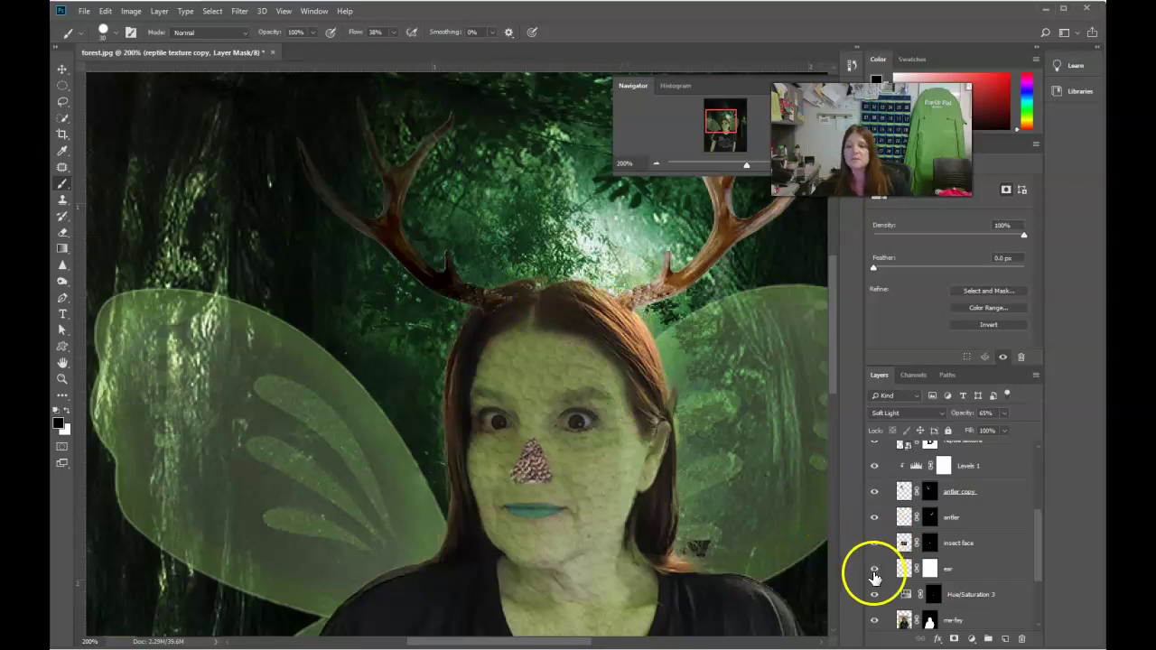
- Compare the ear layer on and off, then hide Hue/Saturation 3 to drop the teal lips
{"action": "left_click", "coordinate": [874, 570]}
{"action": "left_click", "coordinate": [873, 571]}
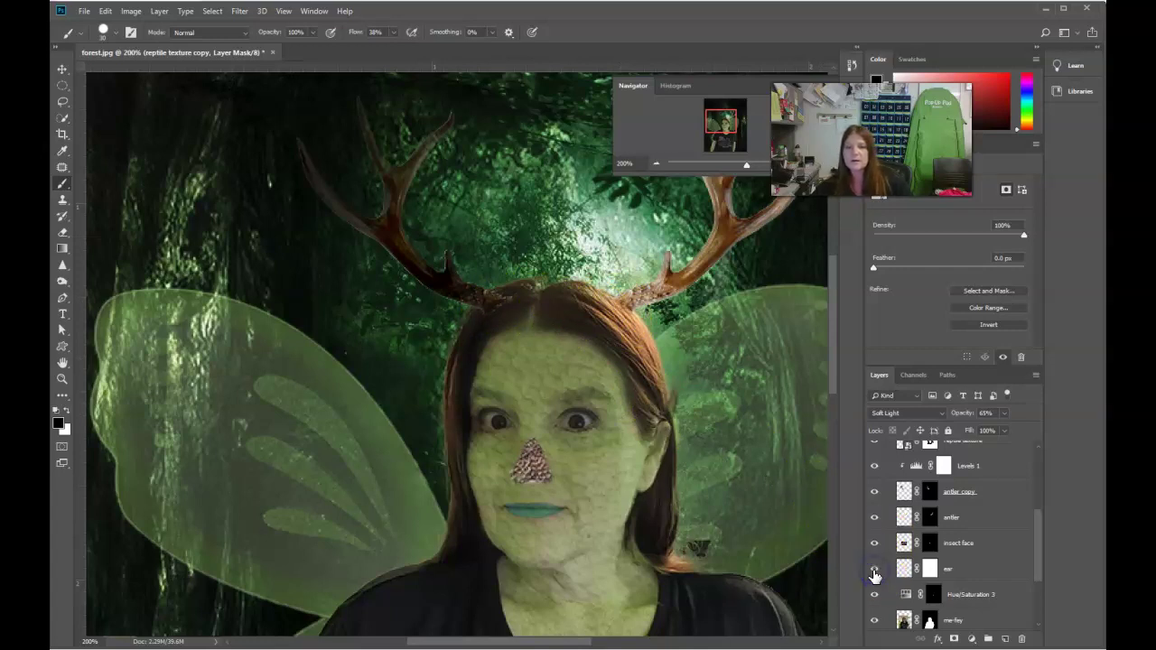
{"action": "left_click", "coordinate": [874, 571]}
{"action": "left_click", "coordinate": [873, 571]}
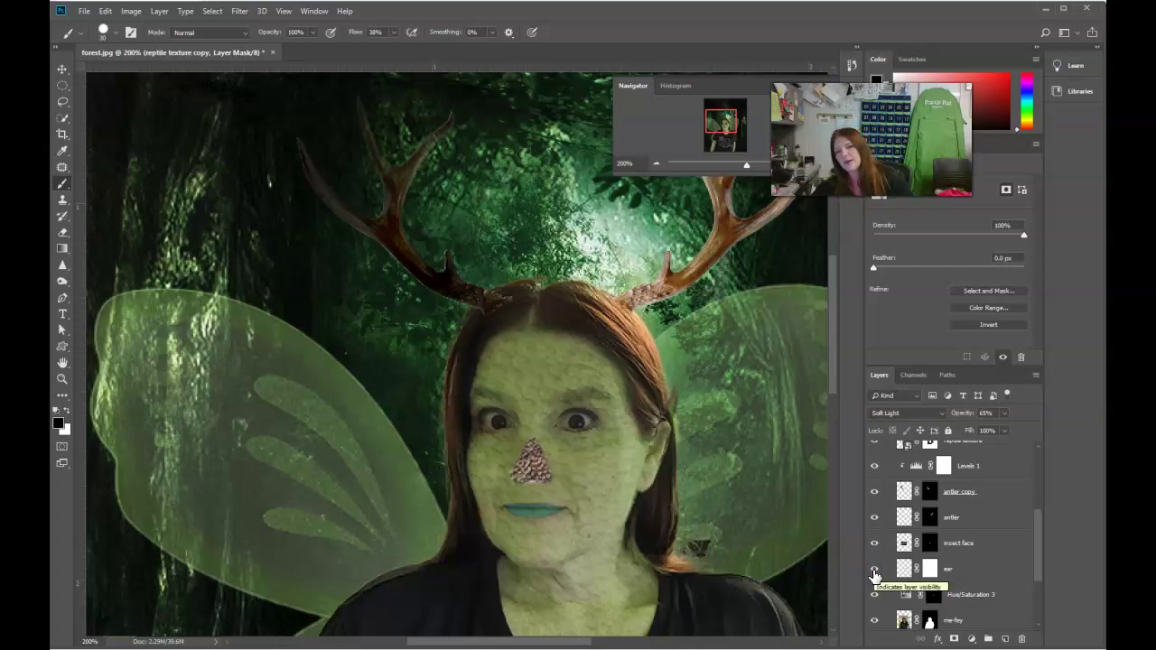
{"action": "left_click", "coordinate": [874, 571]}
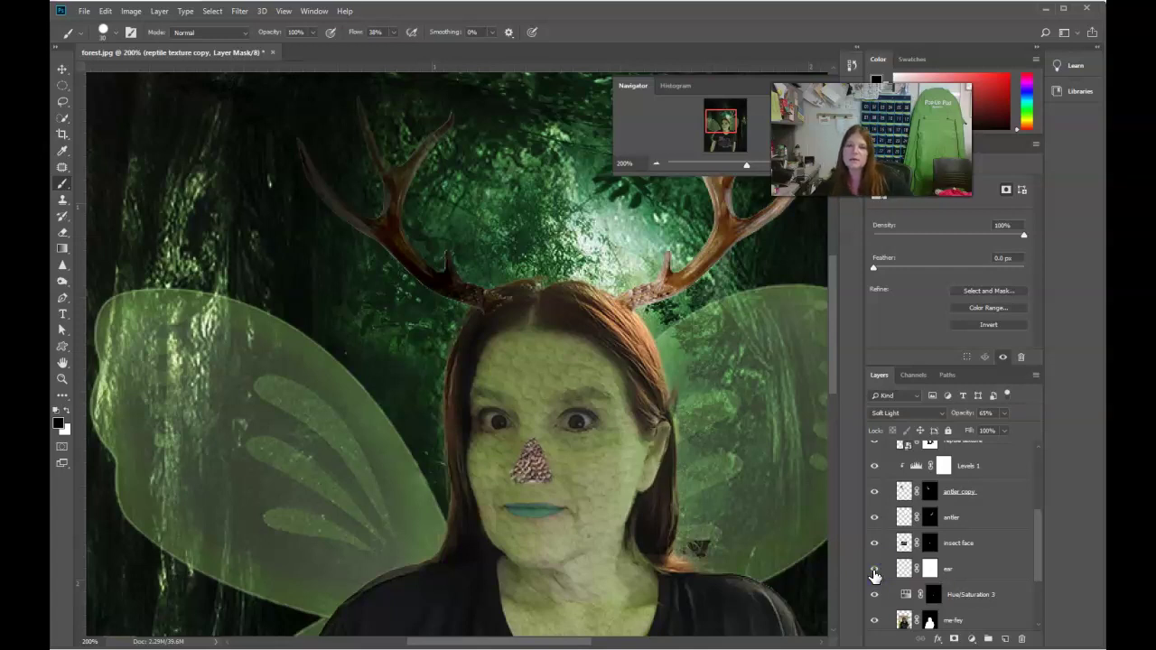
{"action": "scroll", "coordinate": [874, 574], "scroll_direction": "down", "scroll_amount": 2}
{"action": "left_click", "coordinate": [873, 545]}
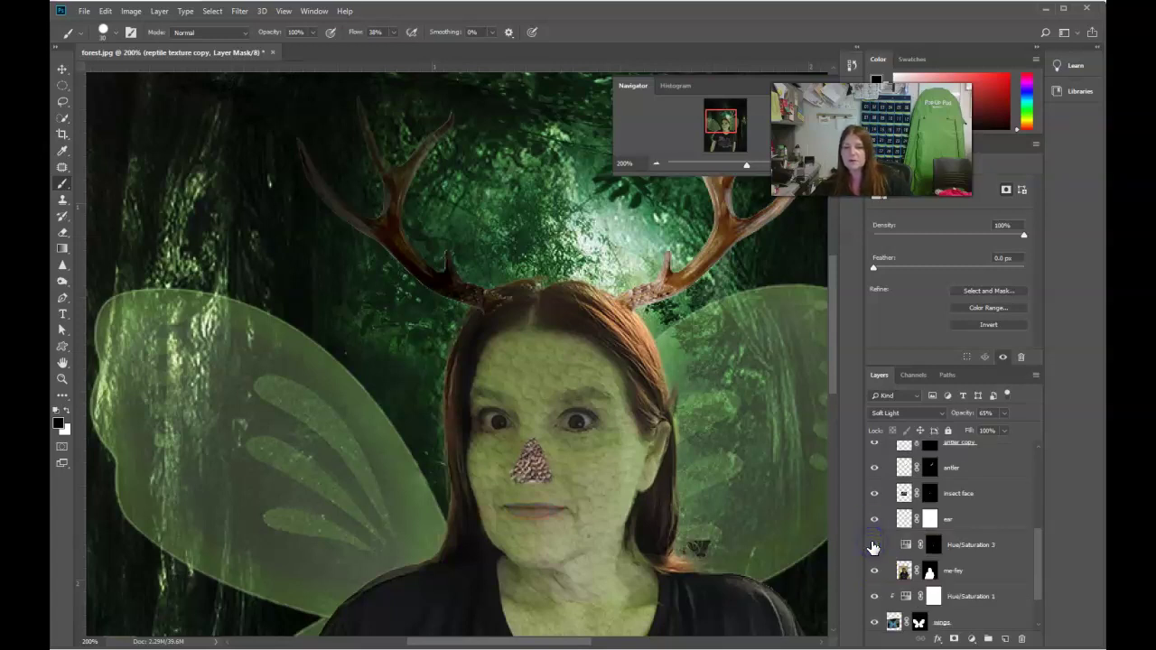
- Show Hue/Saturation 3 again and set reptile texture copy's opacity to 82%
{"action": "scroll", "coordinate": [877, 547], "scroll_direction": "down", "scroll_amount": 2}
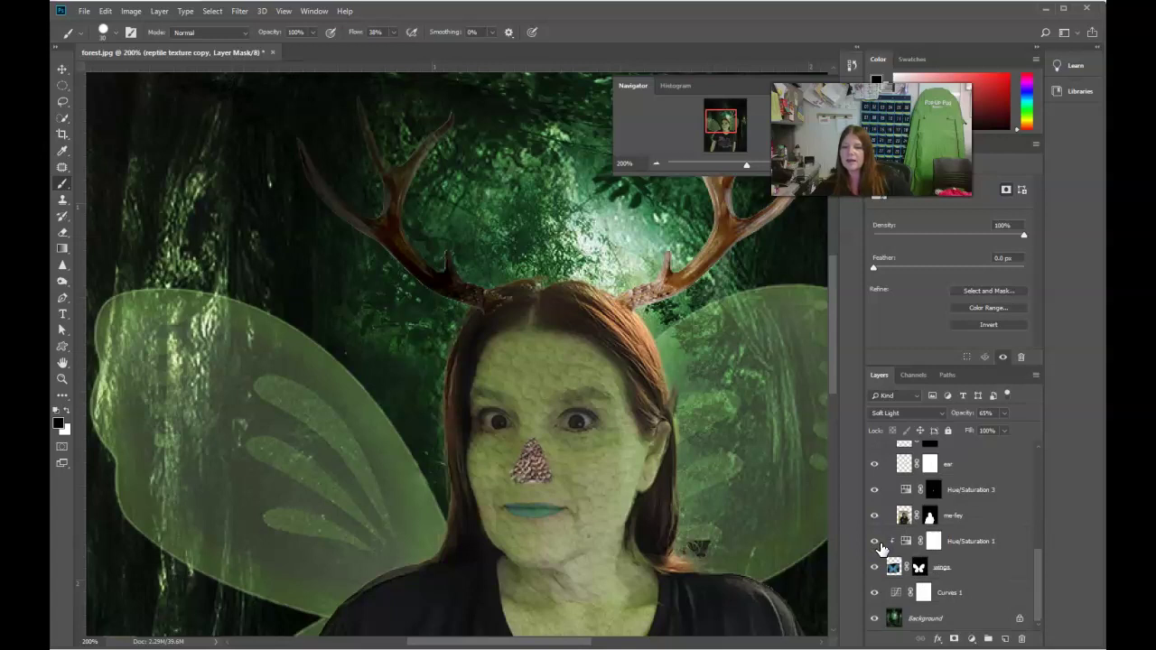
{"action": "left_click", "coordinate": [875, 490]}
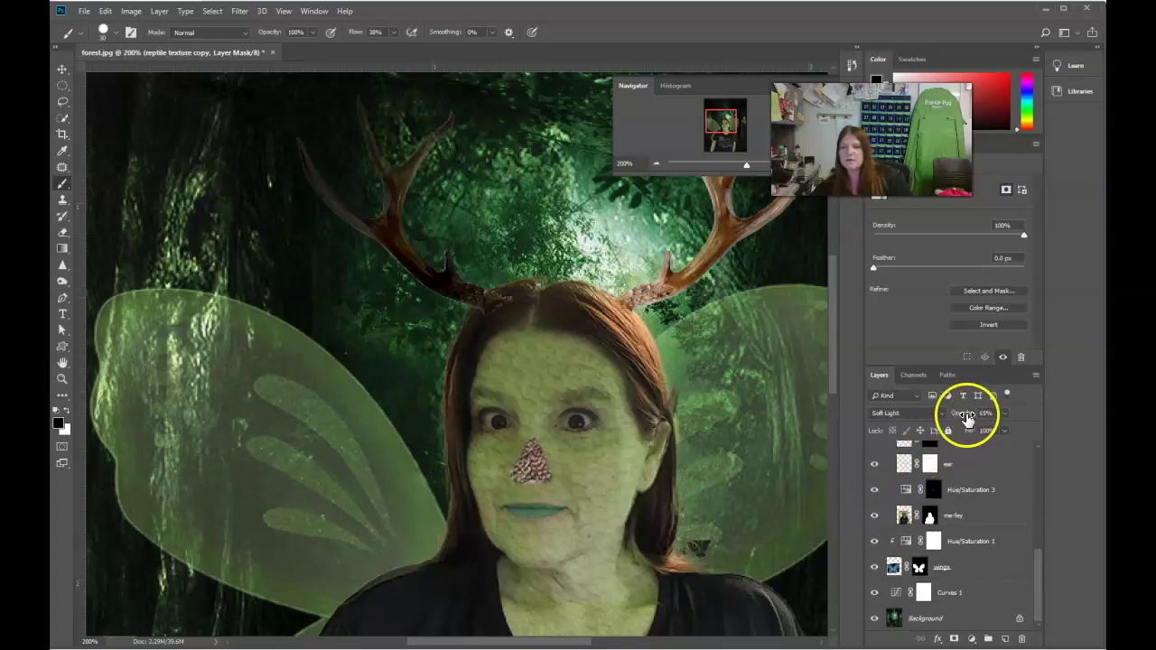
{"action": "left_click_drag", "start_coordinate": [963, 413], "coordinate": [962, 413]}
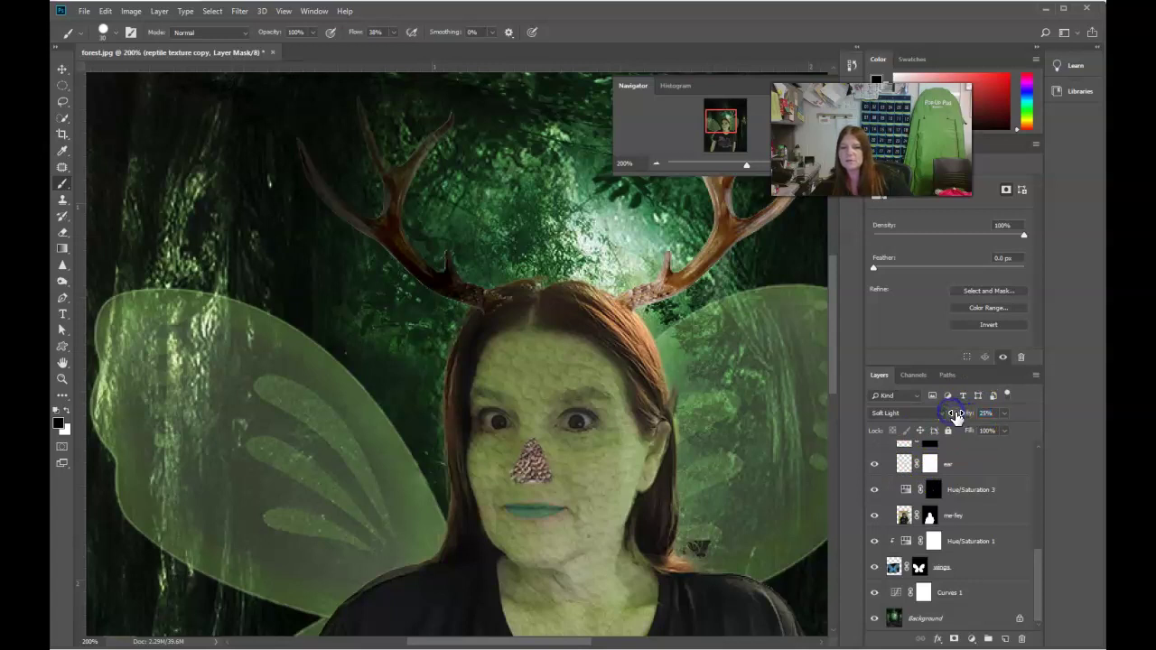
{"action": "scroll", "coordinate": [930, 542], "scroll_direction": "up", "scroll_amount": 5}
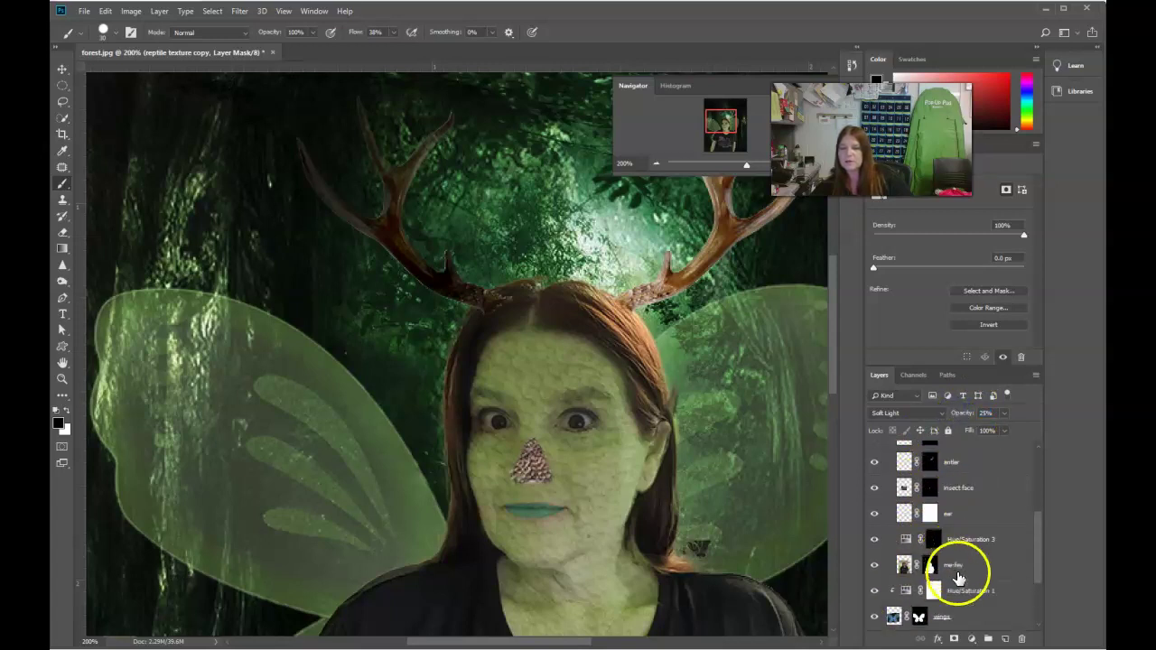
{"action": "scroll", "coordinate": [944, 506], "scroll_direction": "down", "scroll_amount": 2}
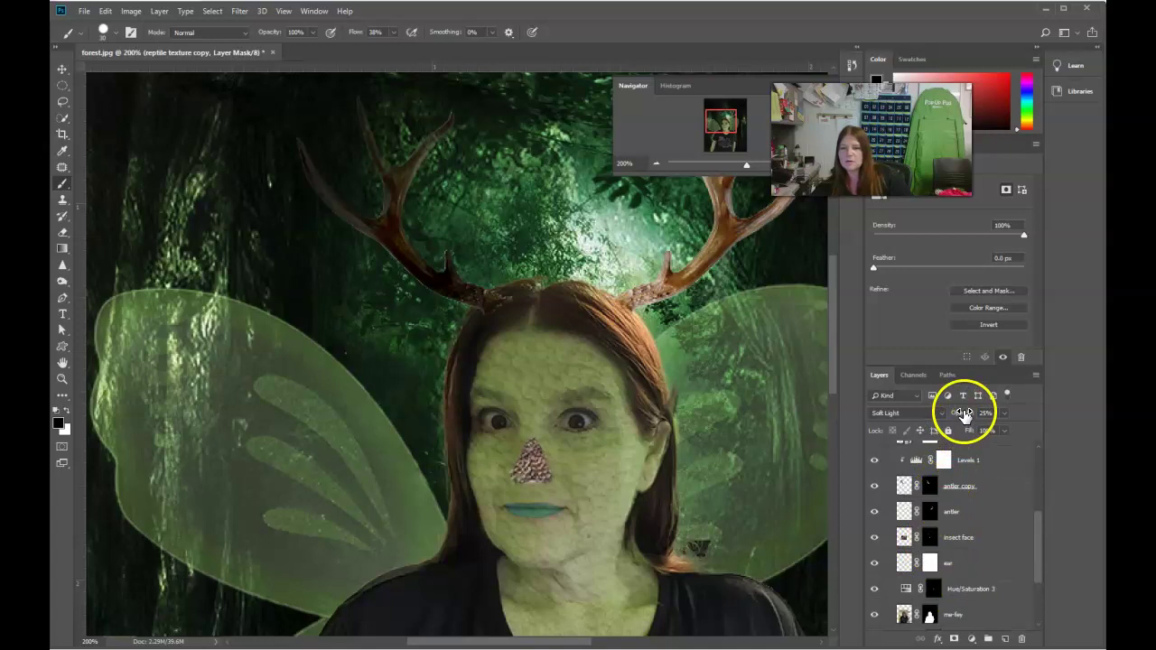
{"action": "left_click_drag", "start_coordinate": [965, 411], "coordinate": [998, 412]}
{"action": "scroll", "coordinate": [741, 542], "scroll_direction": "down", "scroll_amount": 3}
{"action": "left_click_drag", "start_coordinate": [831, 407], "coordinate": [844, 443]}
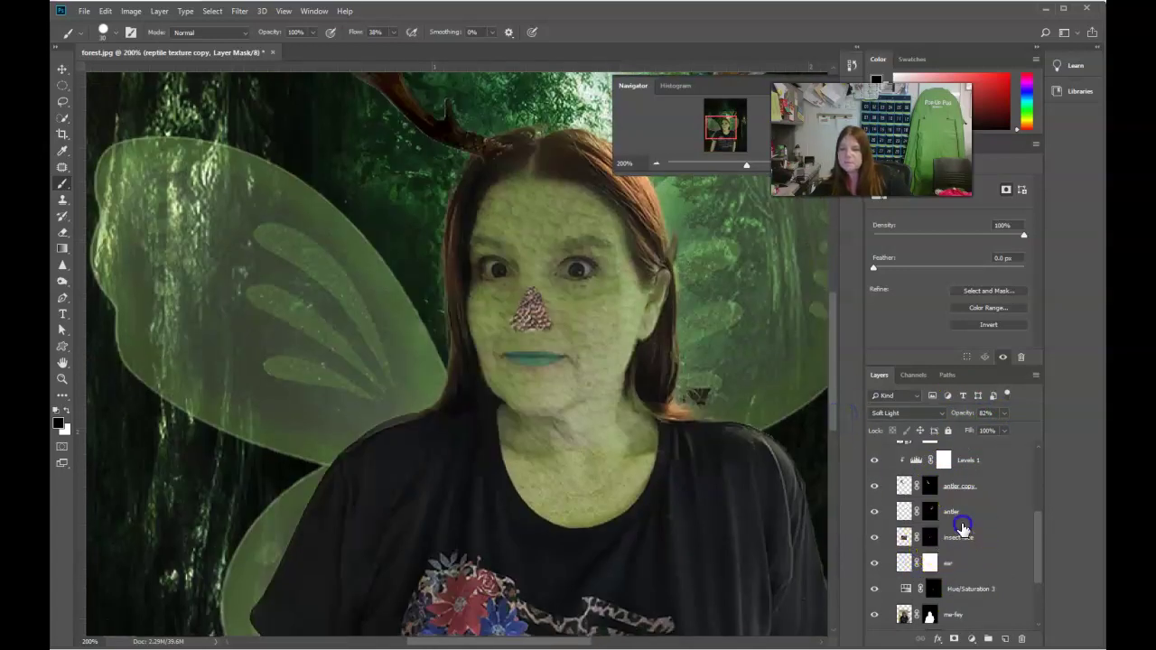
- Set the Hue/Saturation 3 teal-lip adjustment's opacity to 66%
{"action": "left_click", "coordinate": [949, 563]}
{"action": "left_click", "coordinate": [966, 589]}
{"action": "scroll", "coordinate": [978, 601], "scroll_direction": "down", "scroll_amount": 2}
{"action": "left_click", "coordinate": [872, 540]}
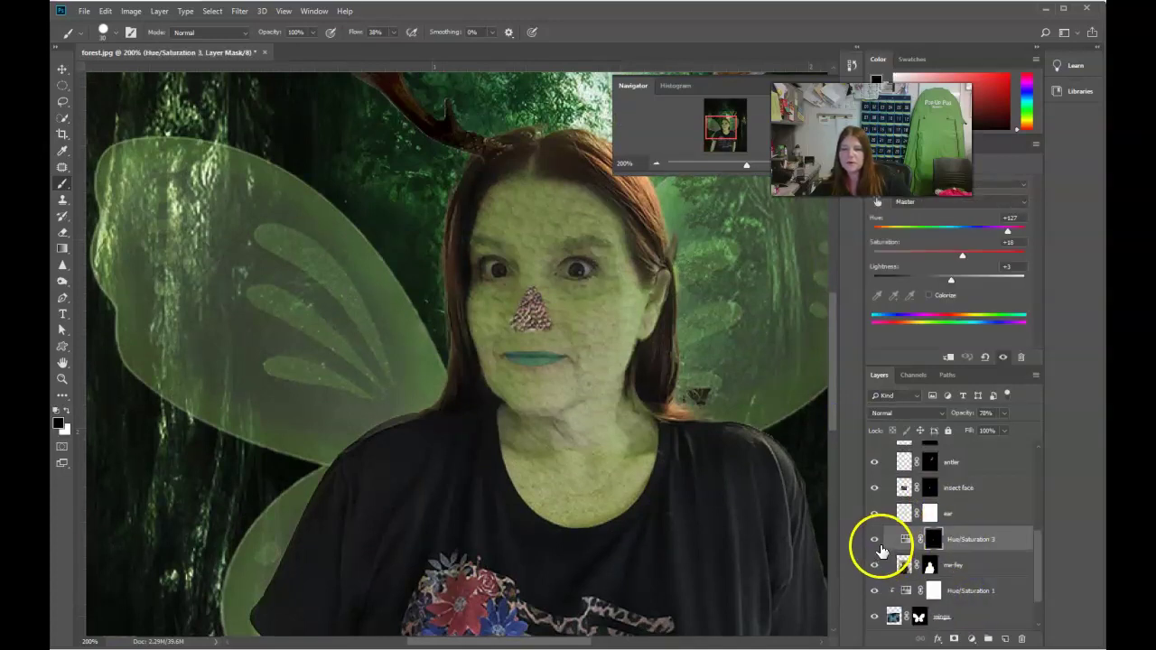
{"action": "left_click_drag", "start_coordinate": [958, 414], "coordinate": [960, 414]}
{"action": "scroll", "coordinate": [960, 479], "scroll_direction": "down", "scroll_amount": 2}
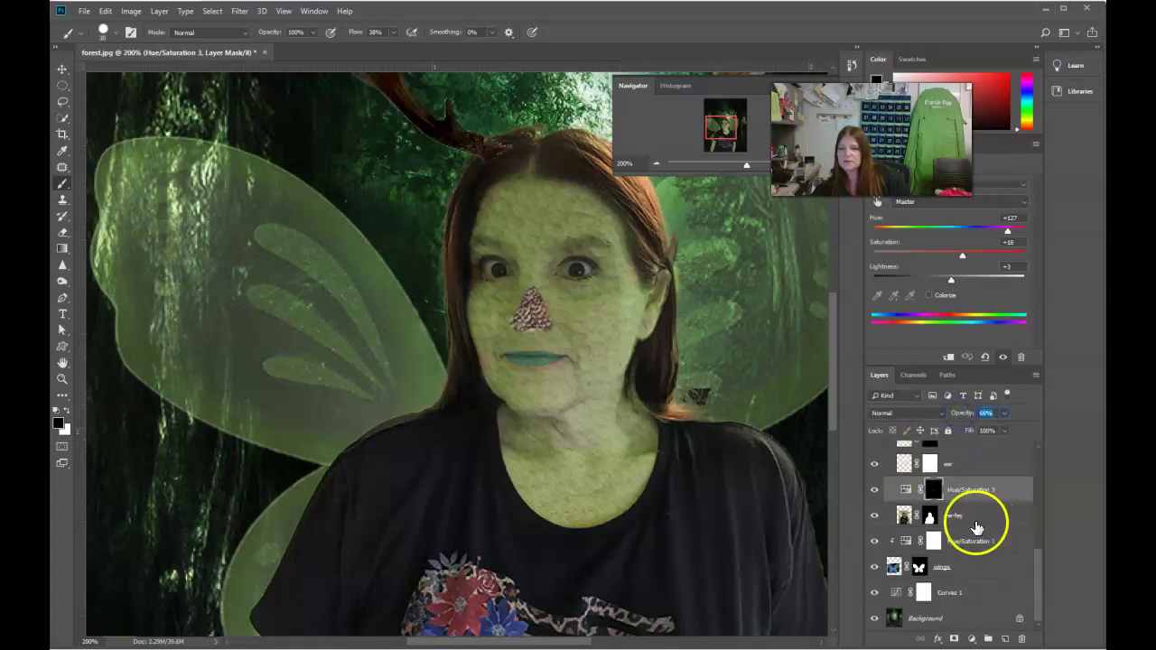
- Target the me-fey layer's pixels with the Dodge tool at 27% exposure
{"action": "left_click", "coordinate": [906, 516]}
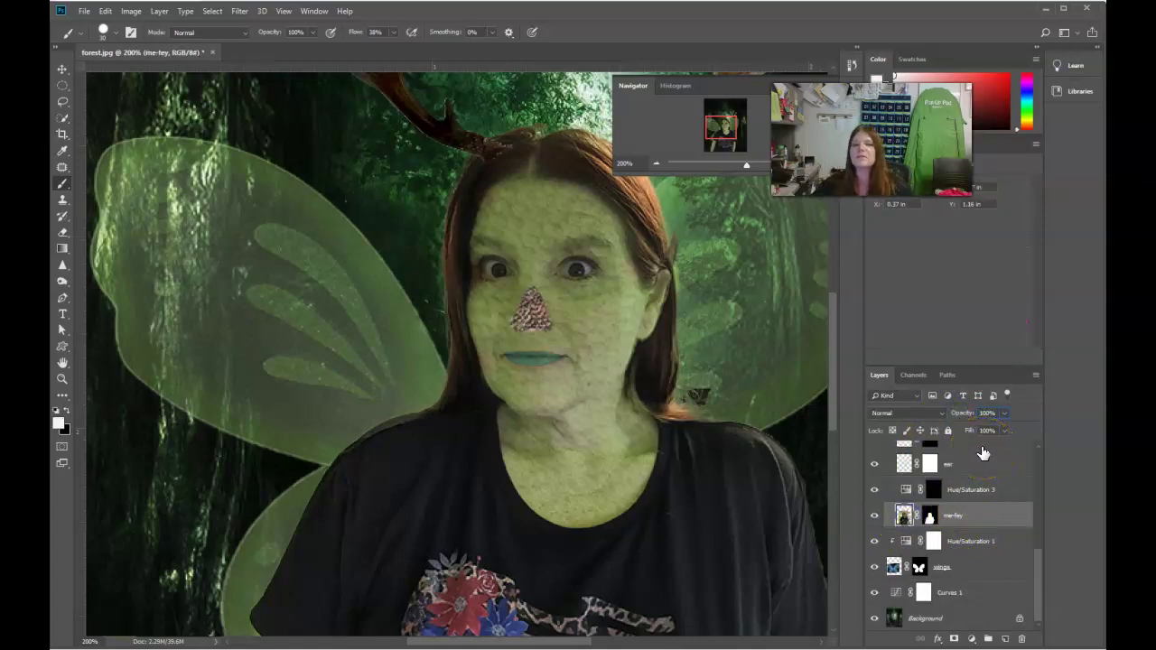
{"action": "left_click", "coordinate": [908, 516]}
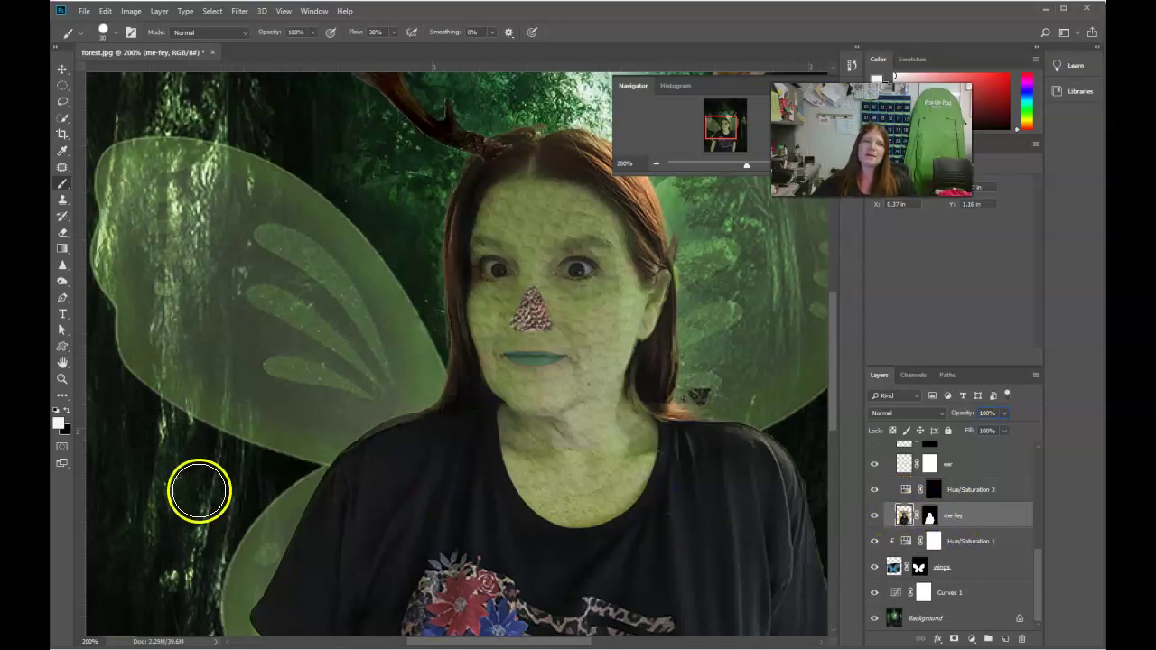
{"action": "left_click", "coordinate": [63, 283]}
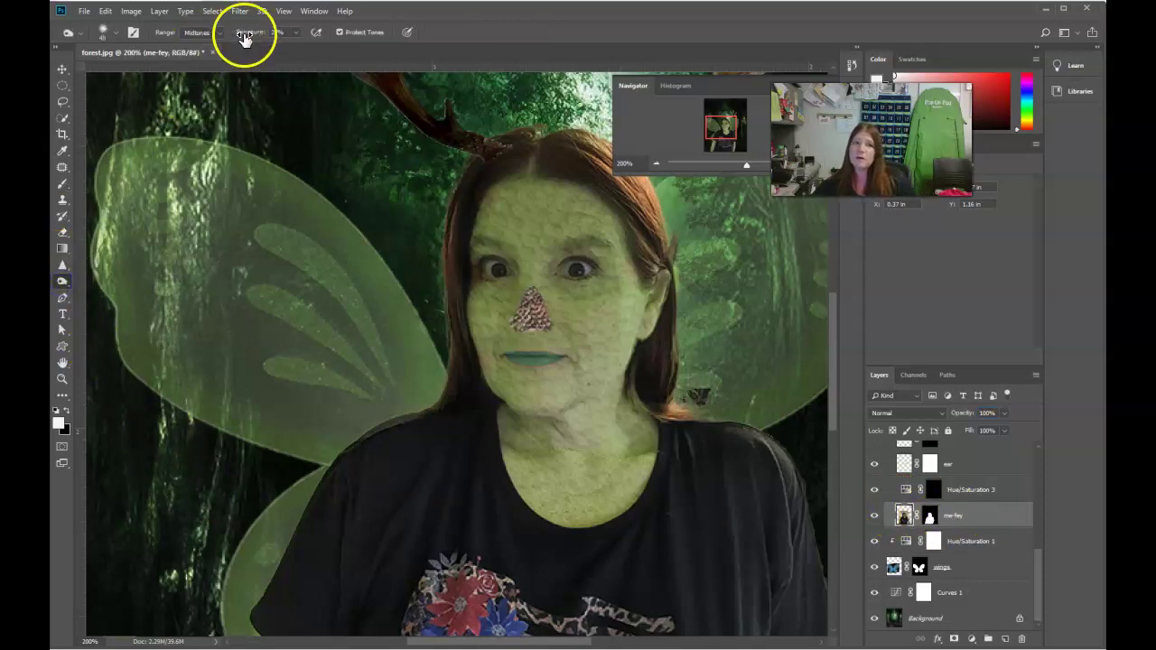
{"action": "left_click_drag", "start_coordinate": [244, 38], "coordinate": [252, 38]}
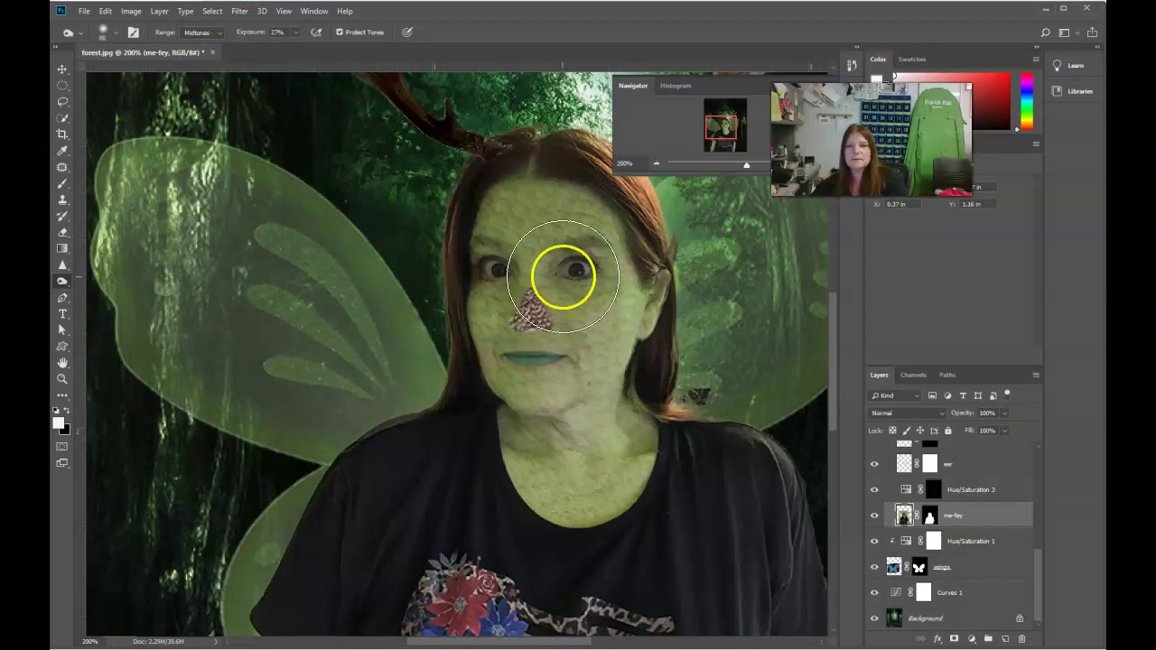
- Dodge the skin around the right eye and the neck to lighten them
{"action": "mouse_move", "coordinate": [564, 278]}
{"action": "left_mouse_down"}
{"action": "mouse_move", "coordinate": [578, 292]}
{"action": "mouse_move", "coordinate": [555, 271]}
{"action": "mouse_move", "coordinate": [599, 271]}
{"action": "mouse_move", "coordinate": [554, 282]}
{"action": "mouse_move", "coordinate": [498, 266]}
{"action": "mouse_move", "coordinate": [597, 285]}
{"action": "left_mouse_up"}
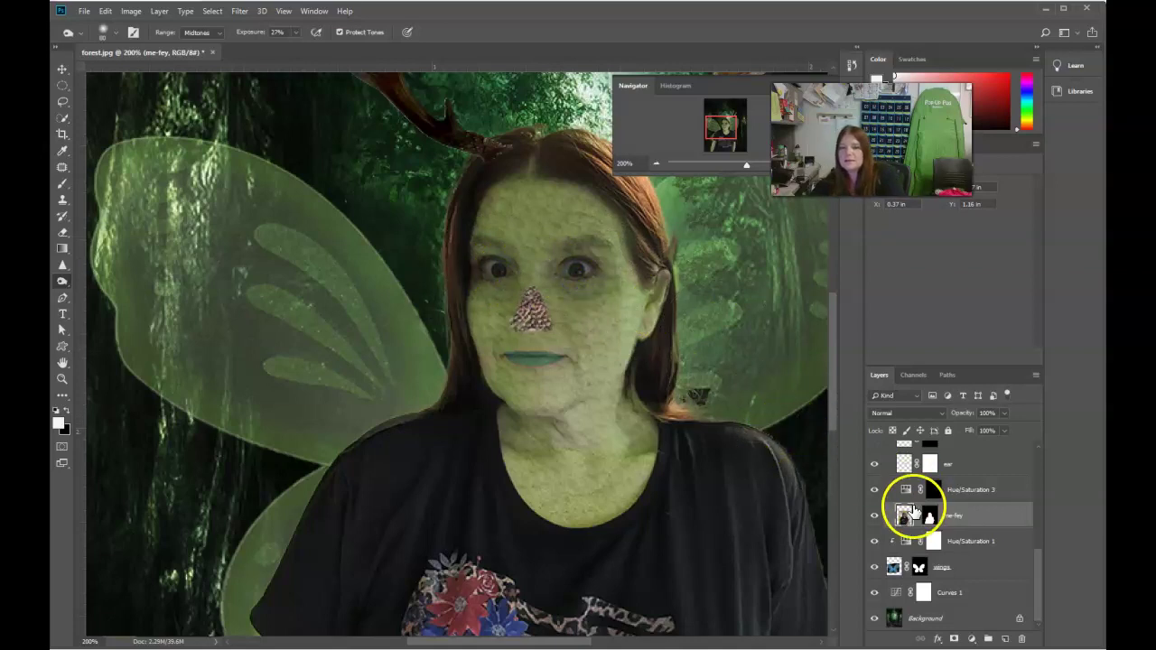
{"action": "mouse_move", "coordinate": [614, 452]}
{"action": "left_mouse_down"}
{"action": "mouse_move", "coordinate": [562, 399]}
{"action": "mouse_move", "coordinate": [584, 432]}
{"action": "mouse_move", "coordinate": [552, 424]}
{"action": "mouse_move", "coordinate": [574, 439]}
{"action": "mouse_move", "coordinate": [617, 379]}
{"action": "mouse_move", "coordinate": [588, 407]}
{"action": "left_mouse_up"}
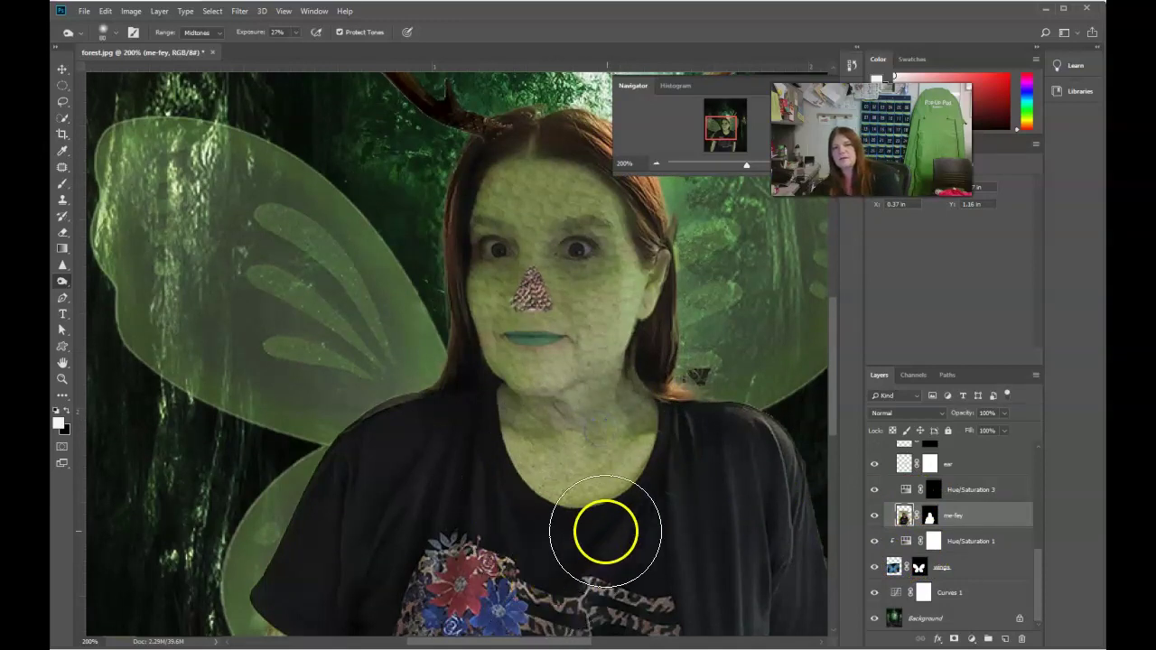
{"action": "scroll", "coordinate": [606, 534], "scroll_direction": "down", "scroll_amount": 3}
{"action": "scroll", "coordinate": [698, 556], "scroll_direction": "down", "scroll_amount": 10}
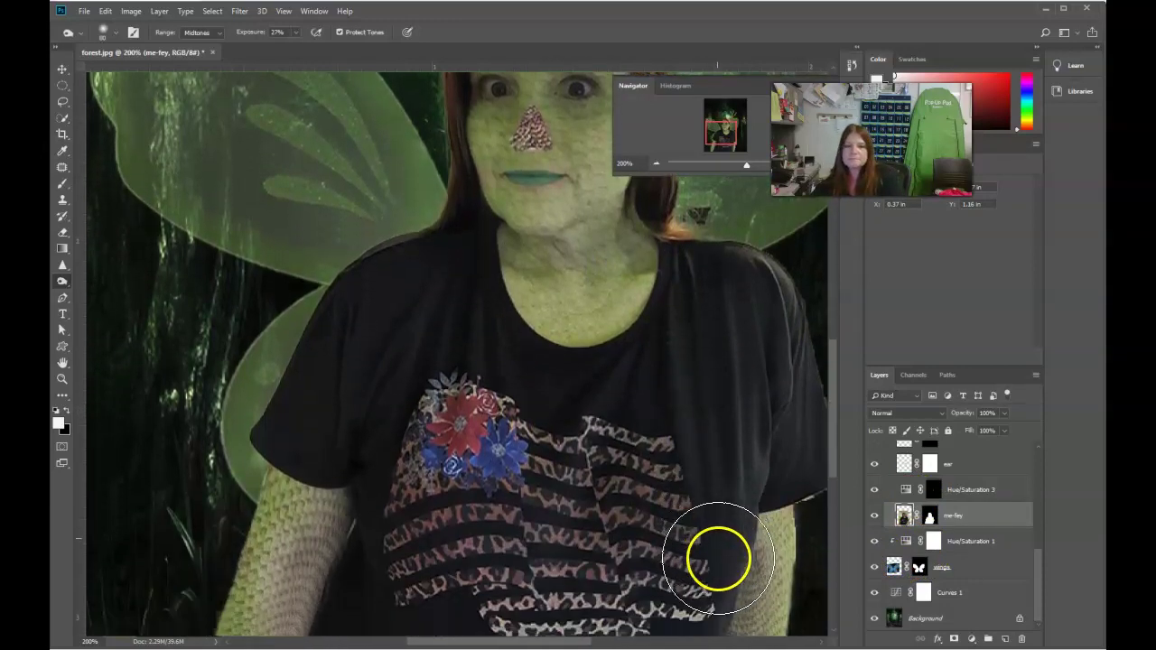
{"action": "scroll", "coordinate": [741, 575], "scroll_direction": "up", "scroll_amount": 13}
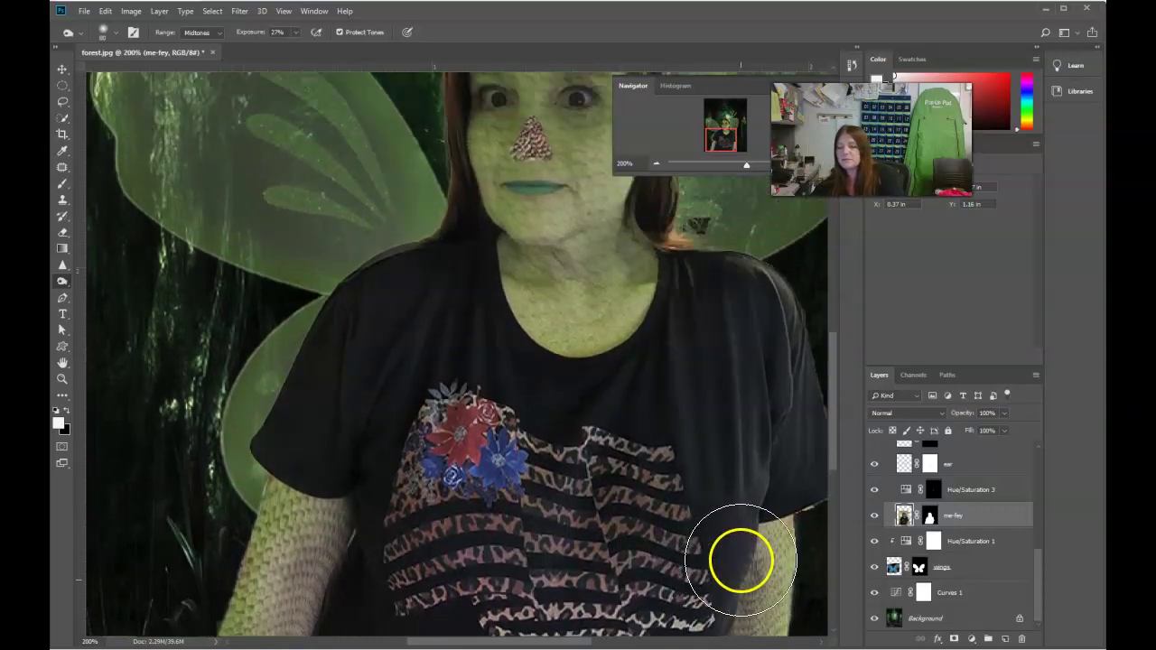
{"action": "scroll", "coordinate": [741, 557], "scroll_direction": "up", "scroll_amount": 1}
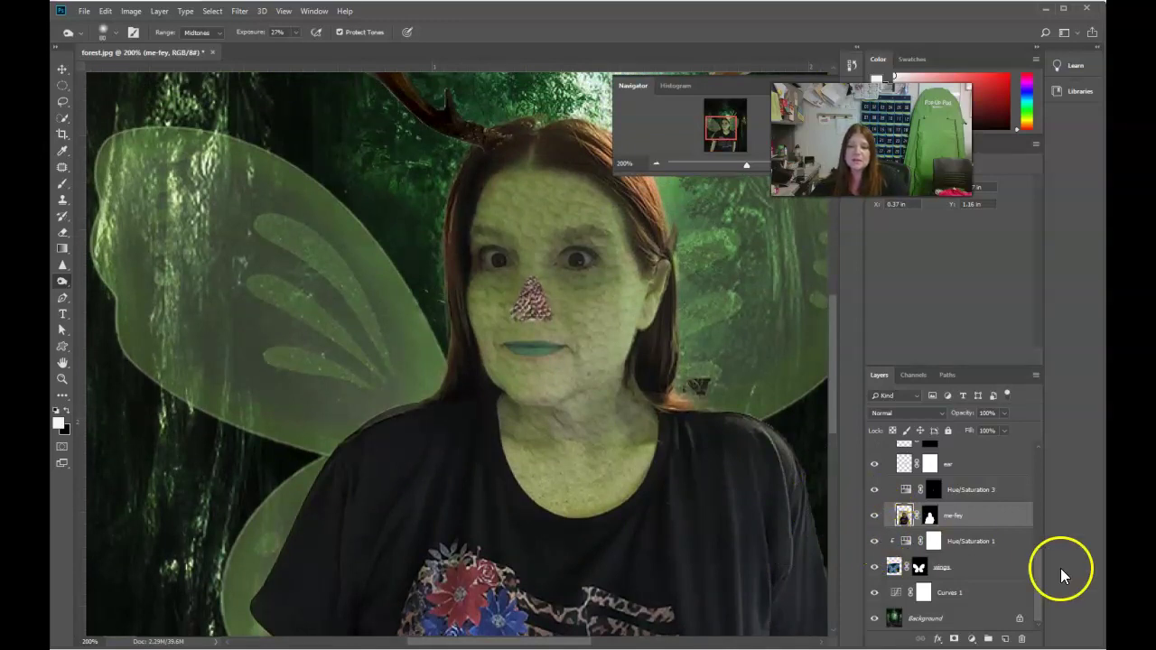
- Turn off the insect face layer in the Layers panel to remove the nose patch
{"action": "left_click_drag", "start_coordinate": [1039, 575], "coordinate": [1042, 542]}
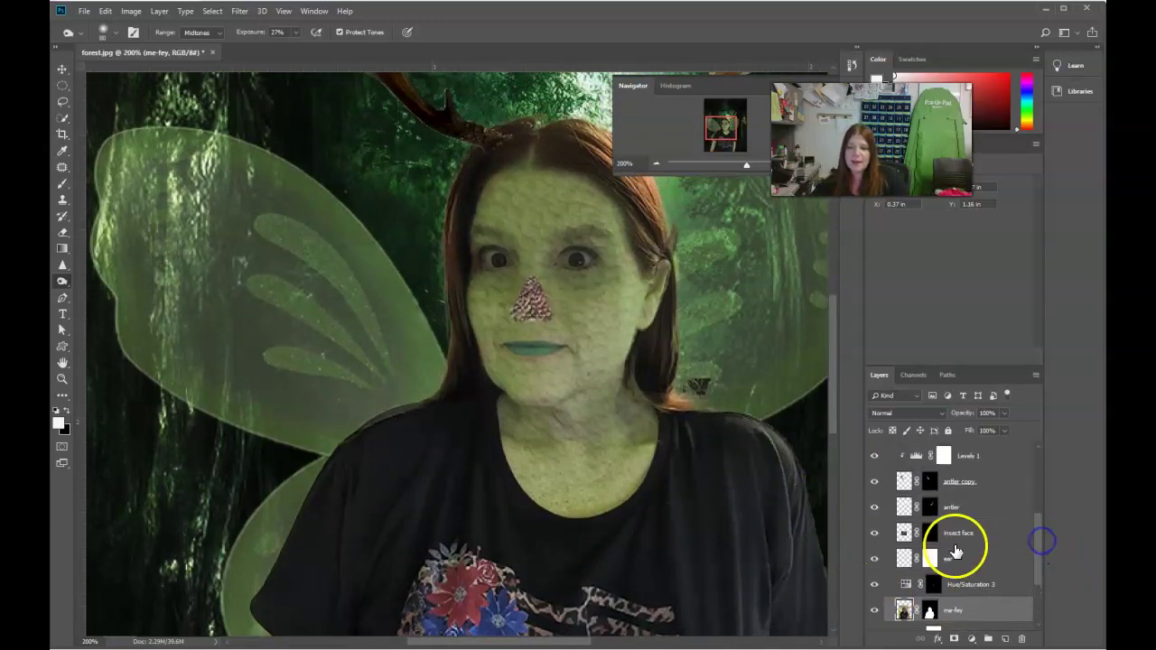
{"action": "left_click", "coordinate": [877, 533]}
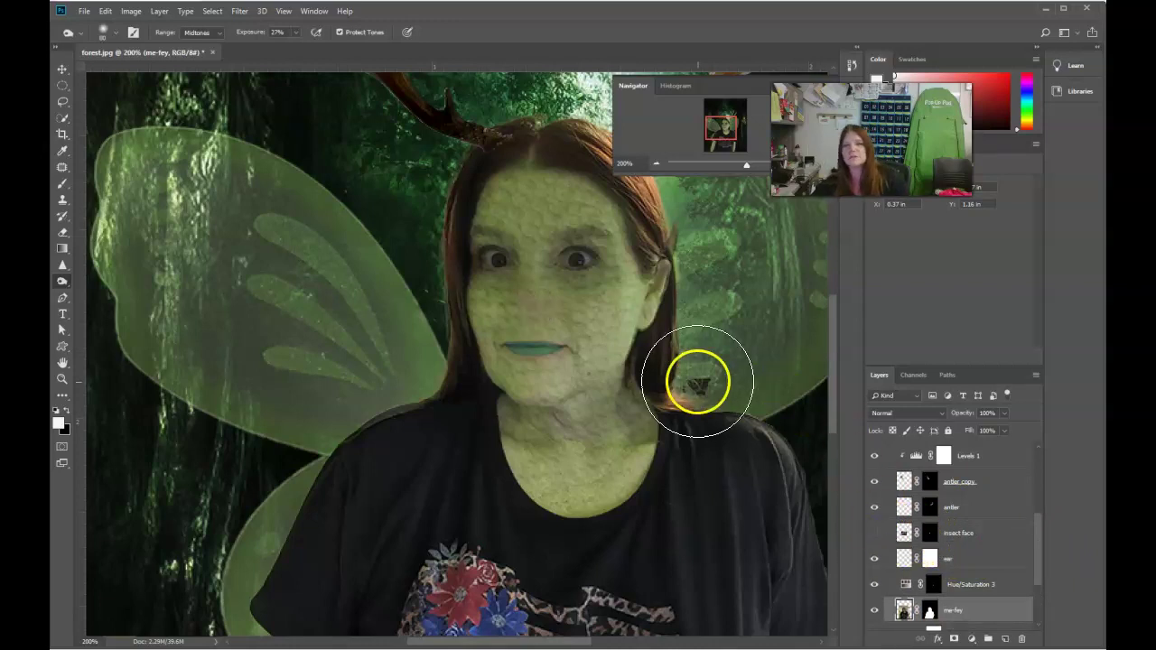
{"action": "scroll", "coordinate": [782, 471], "scroll_direction": "up", "scroll_amount": 3}
{"action": "scroll", "coordinate": [1012, 563], "scroll_direction": "down", "scroll_amount": 2}
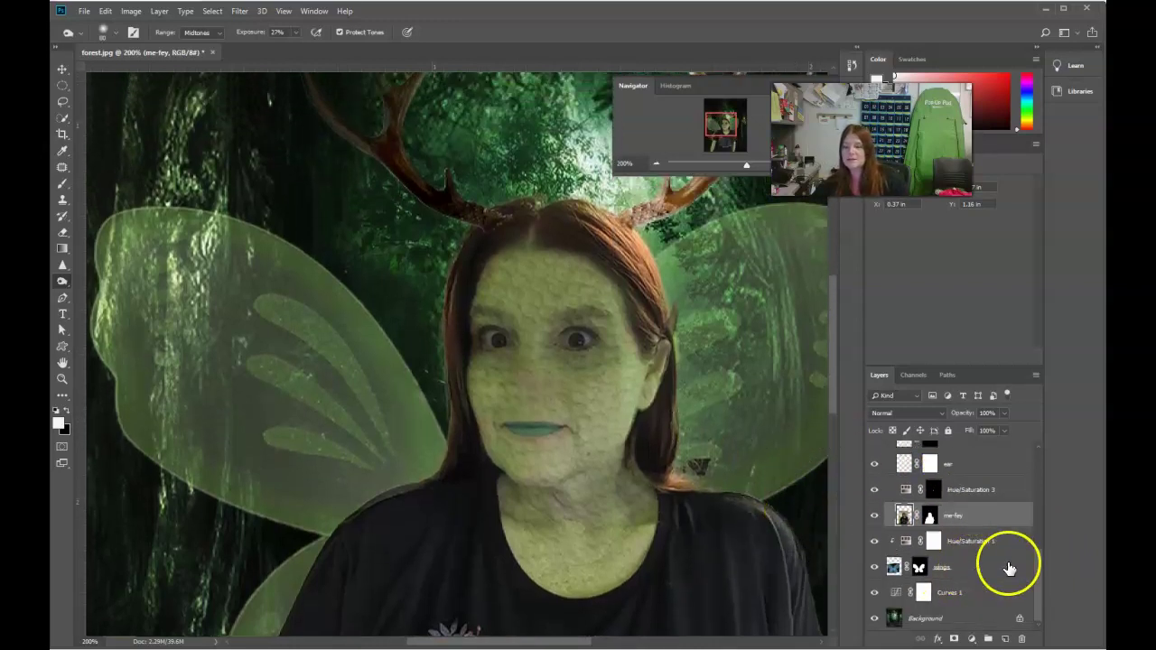
{"action": "mouse_move", "coordinate": [1041, 605]}
{"action": "left_mouse_down"}
{"action": "mouse_move", "coordinate": [1042, 464]}
{"action": "mouse_move", "coordinate": [1047, 598]}
{"action": "left_mouse_up"}
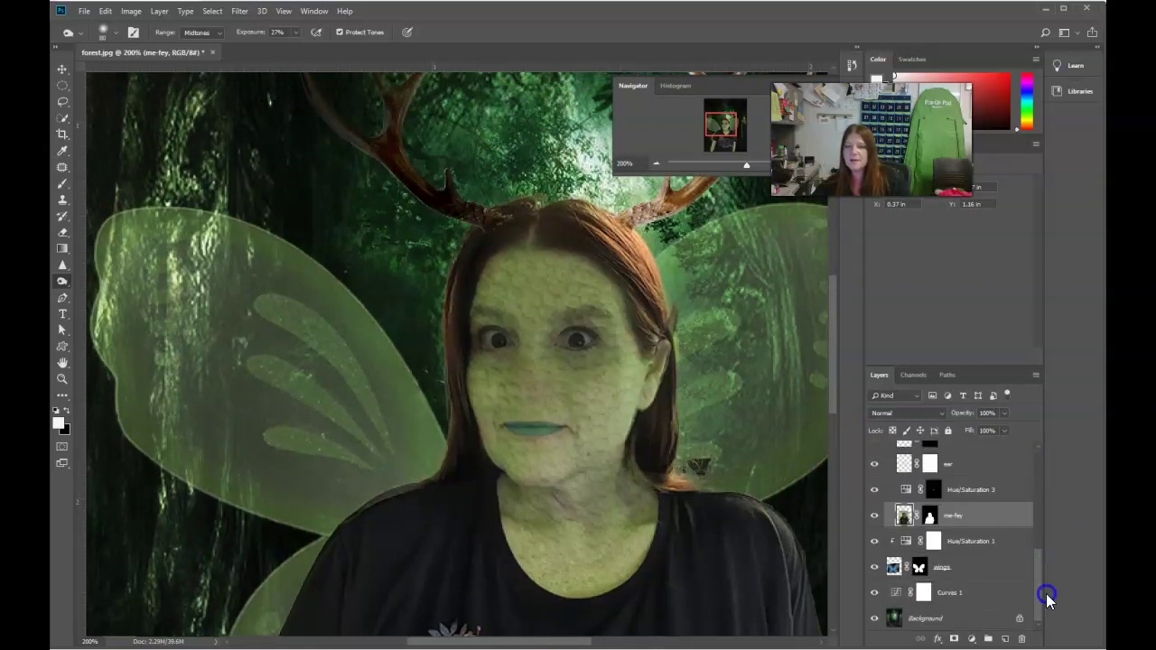
- Zoom out to the whole composite and burn shadow onto the left shirt shoulder
{"action": "key", "text": "ctrl+minus"}
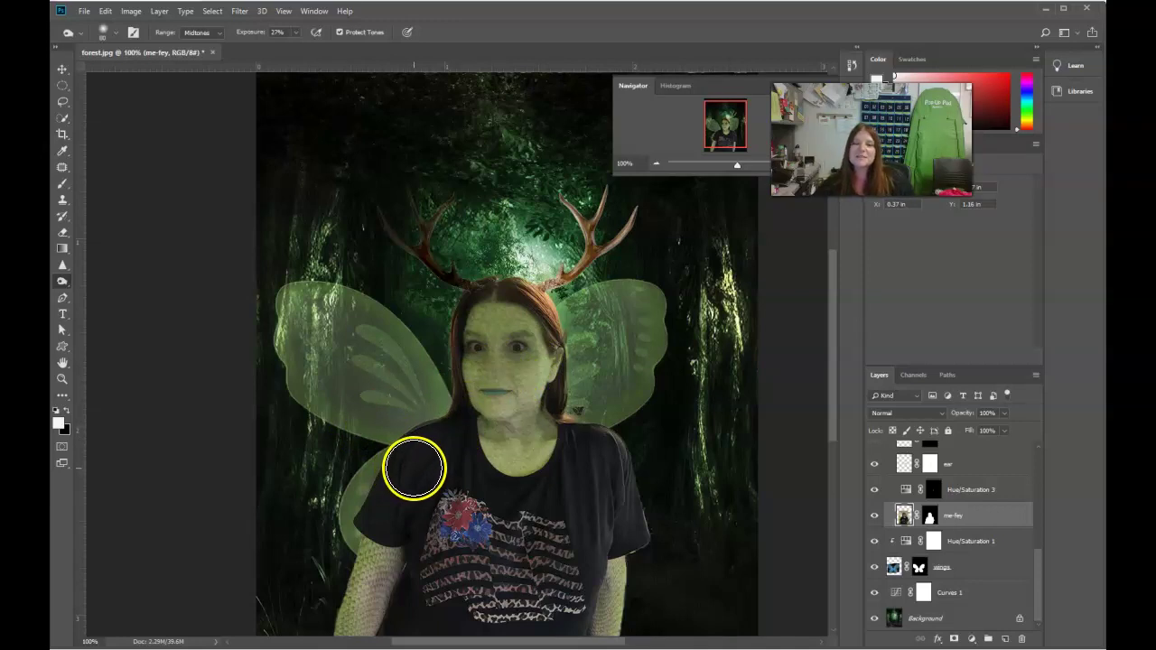
{"action": "left_click_drag", "start_coordinate": [414, 463], "coordinate": [413, 464]}
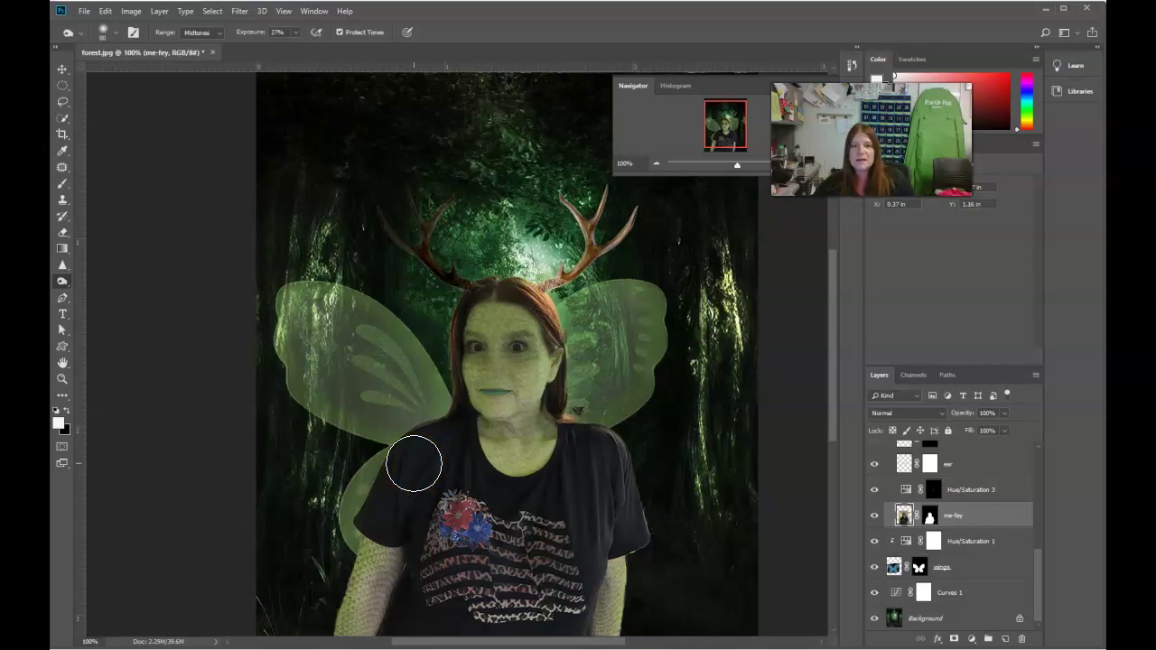